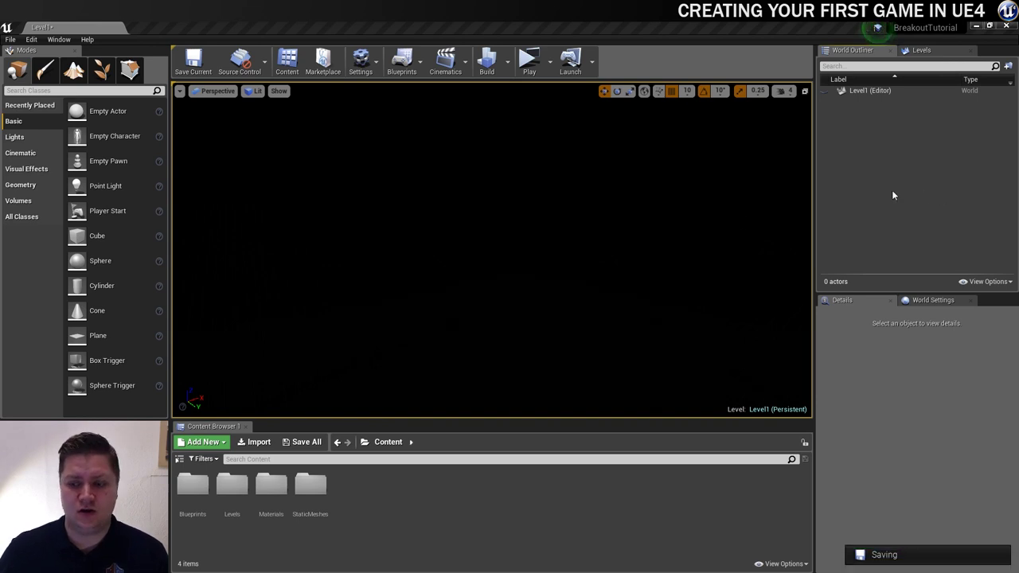
Step: Switch the viewport to a top-down wireframe view and frame the level
left_click(210, 92)
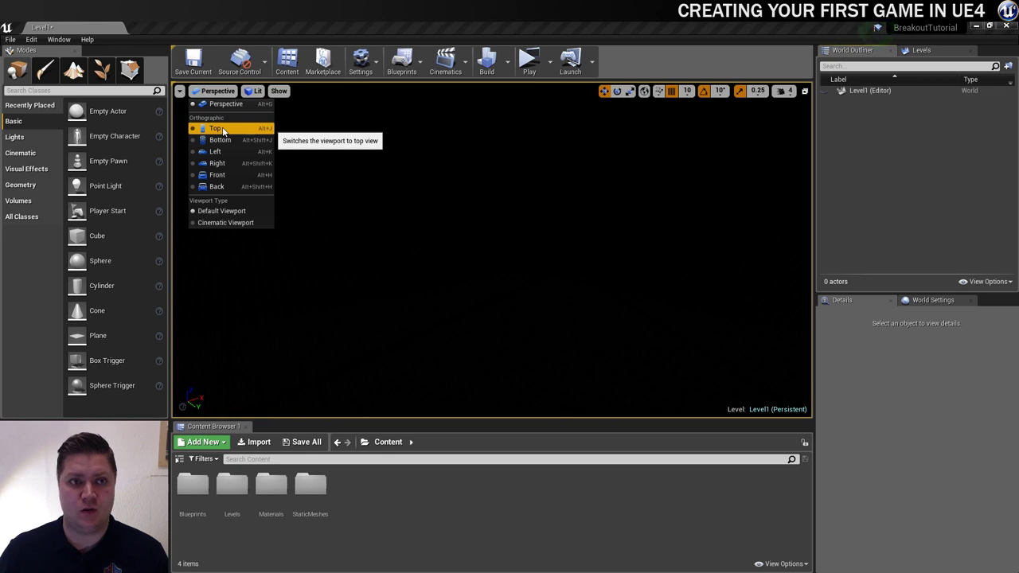
left_click(222, 129)
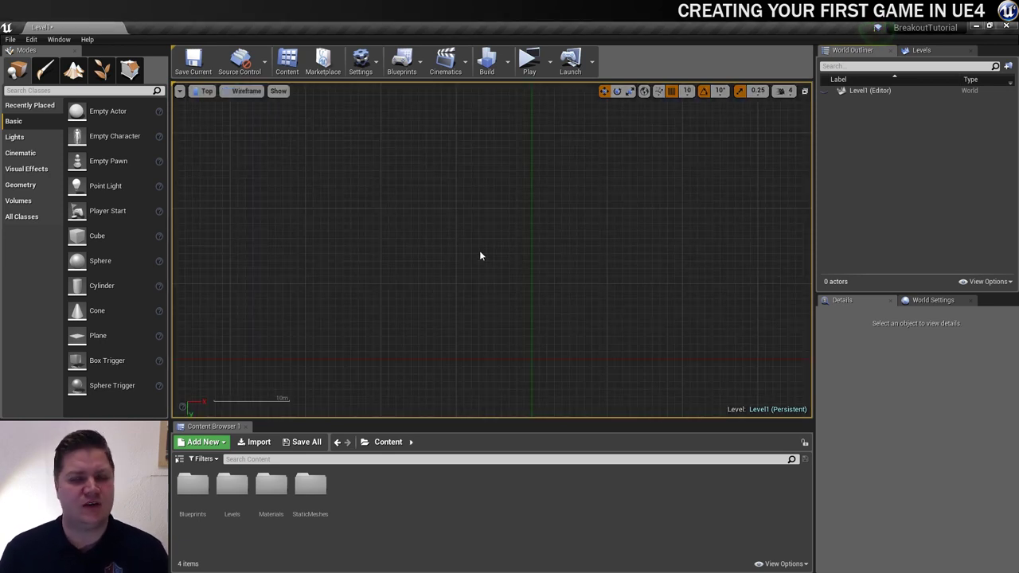
right_click_drag(502, 316, 526, 198)
right_click_drag(410, 163, 503, 252)
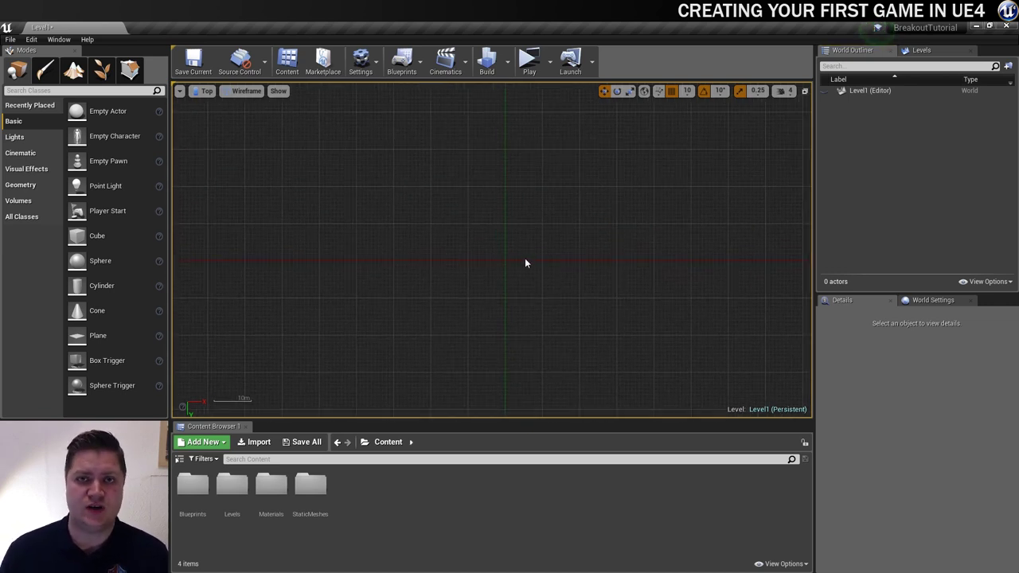
Step: Place the Paddle mesh from StaticMeshes into the level and zoom in on it
double_click(310, 486)
mouse_move(309, 492)
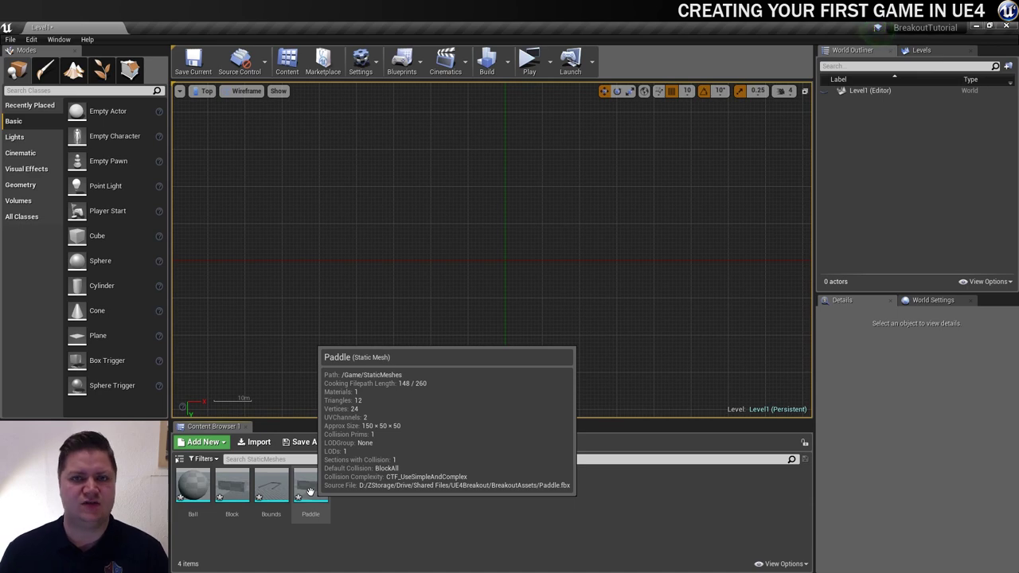
left_click_drag(309, 492, 506, 269)
scroll(531, 310, "up", 5)
right_click_drag(461, 221, 530, 369)
scroll(501, 316, "up", 3)
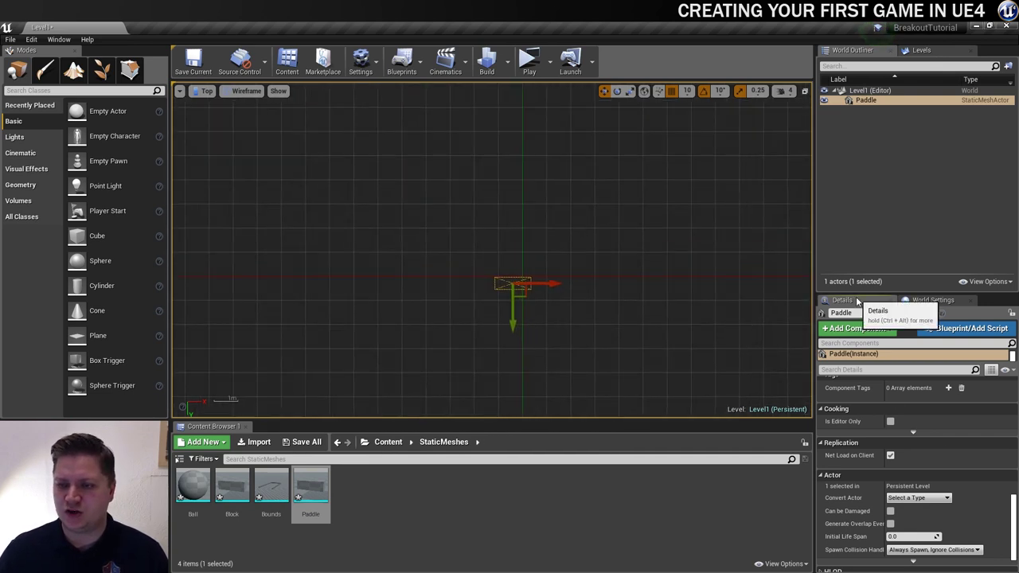
scroll(974, 492, "up", 6)
scroll(974, 488, "up", 5)
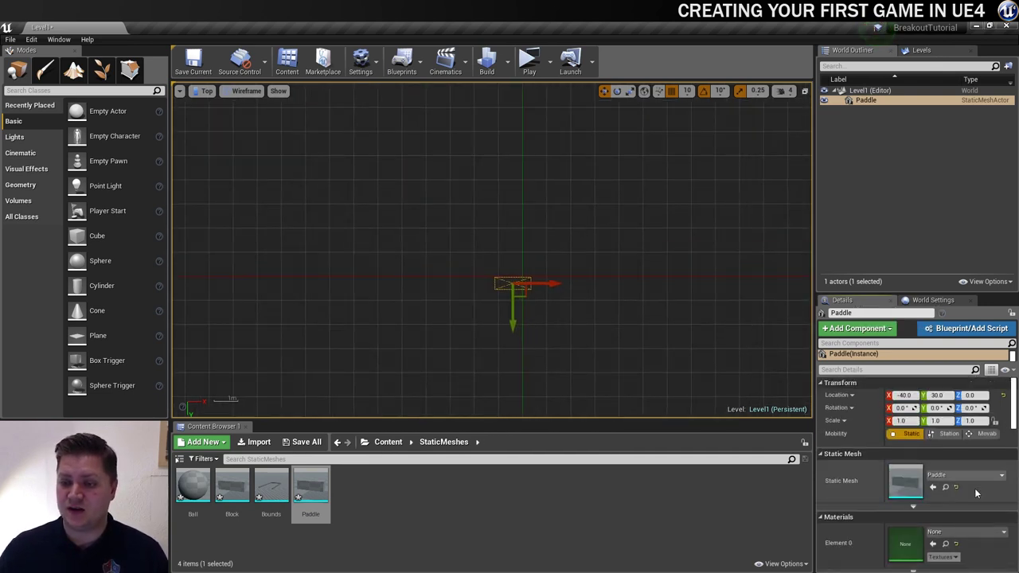
Step: Set the Paddle's Location X and Y to 0
left_click(904, 395)
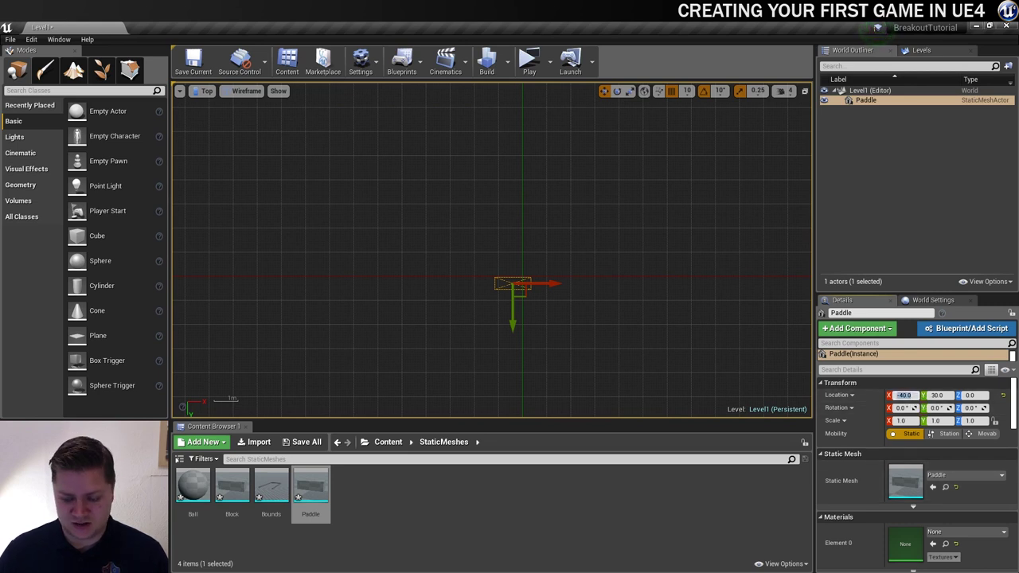
type("0")
left_click(939, 396)
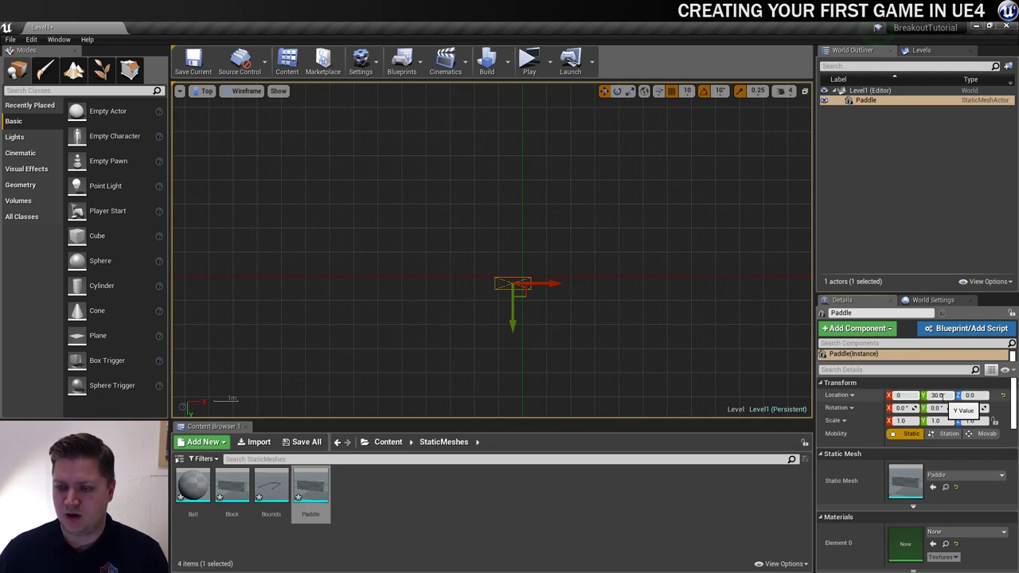
type("0")
key("Return")
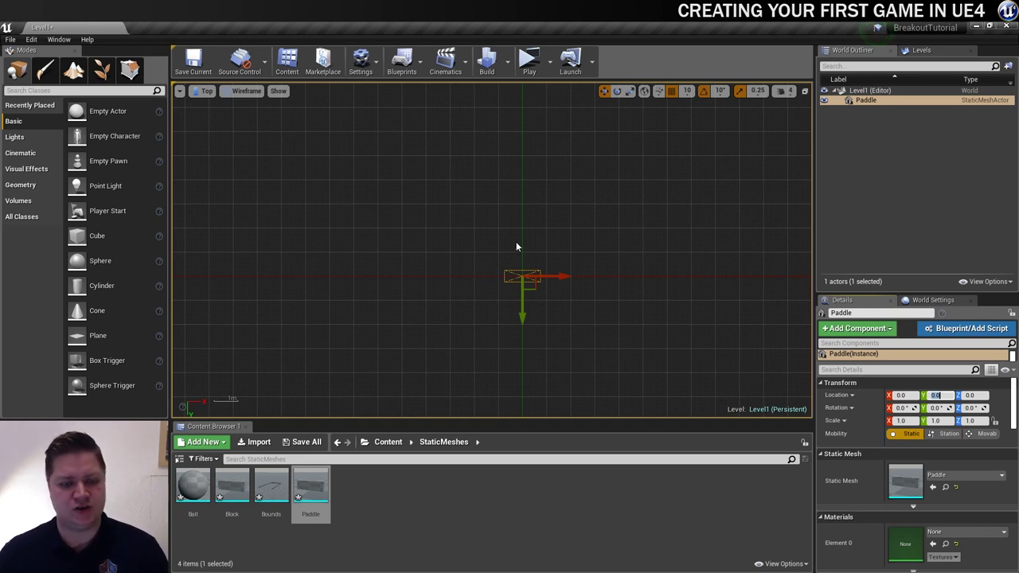
Step: Place the Ball in the level at X 0, nudged just above the paddle
left_click_drag(192, 486, 519, 264)
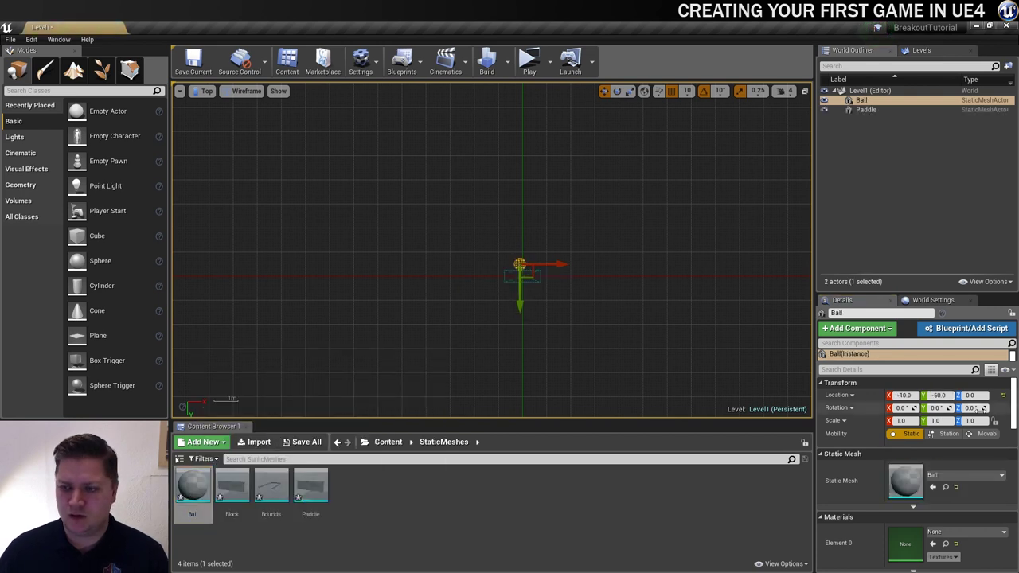
left_click(904, 396)
type("0")
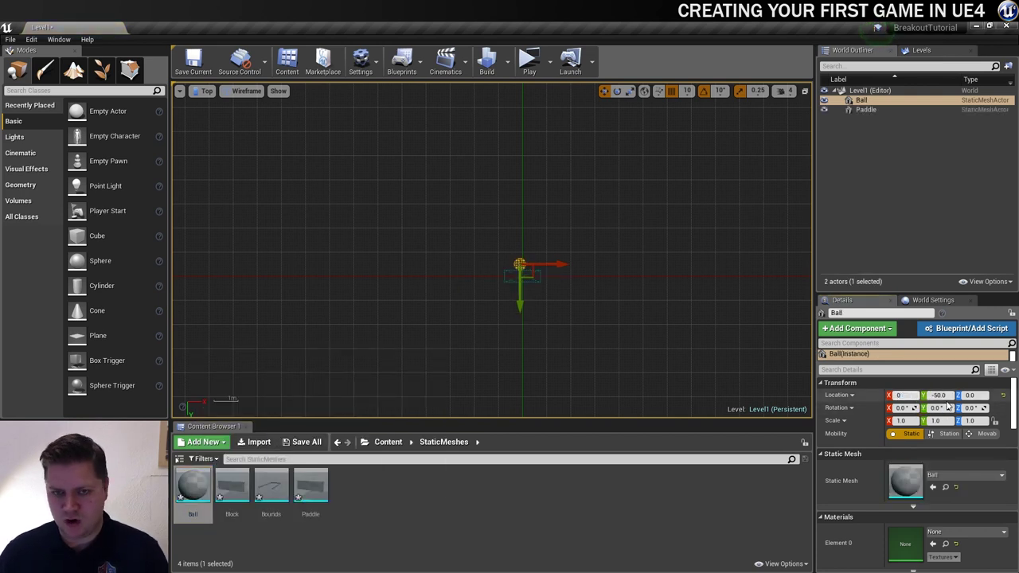
key("Return")
left_click_drag(521, 308, 522, 301)
left_click(508, 216)
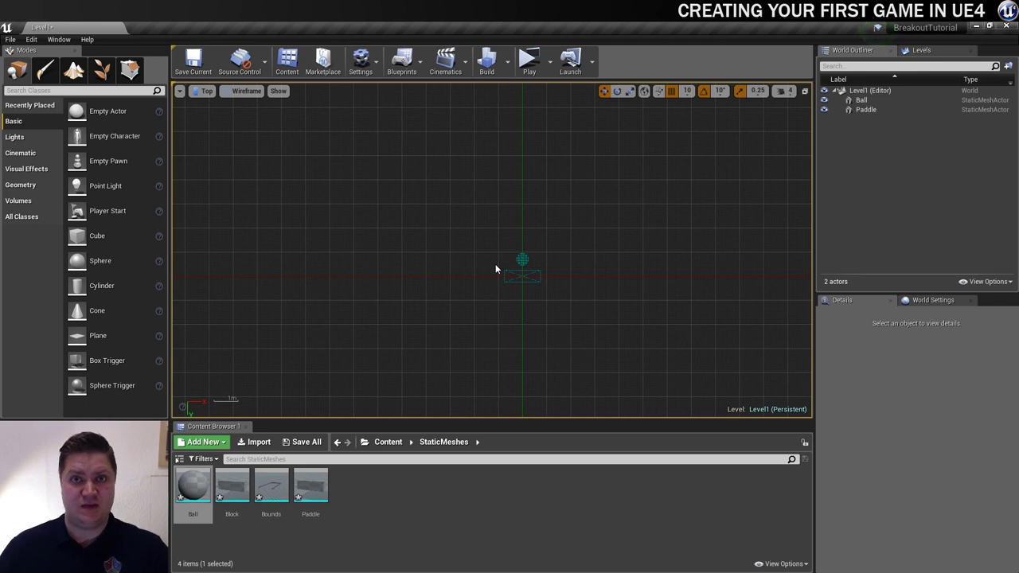
Step: Add the Bounds frame, zero its location, then move it to X -760
left_click_drag(272, 487, 380, 318)
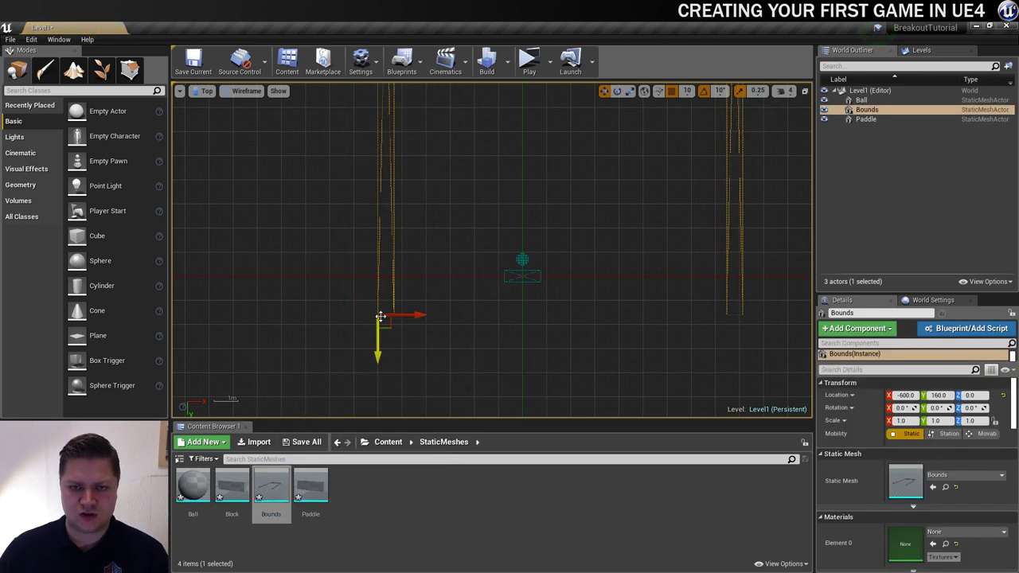
left_click(905, 395)
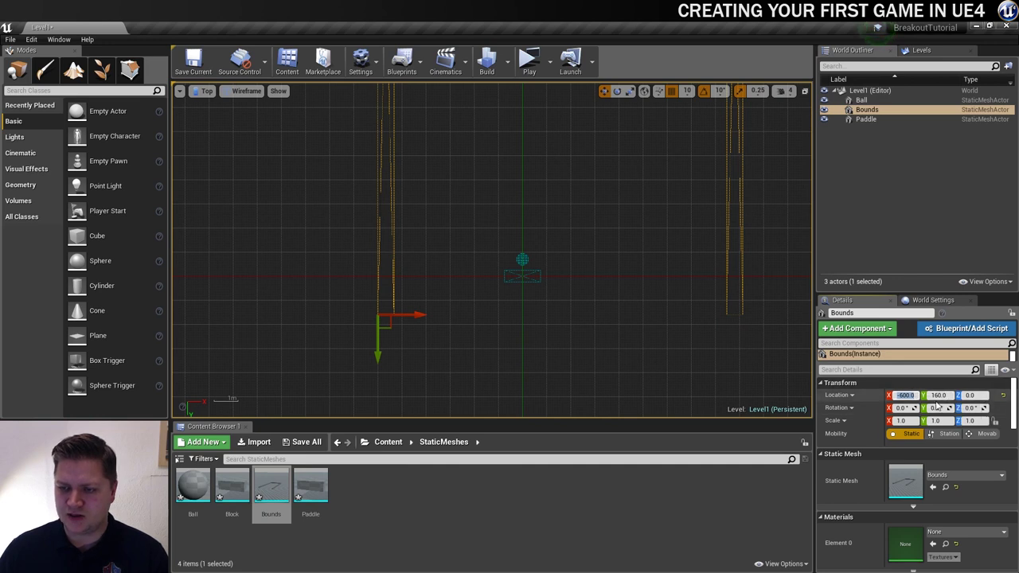
type("0")
key("Return")
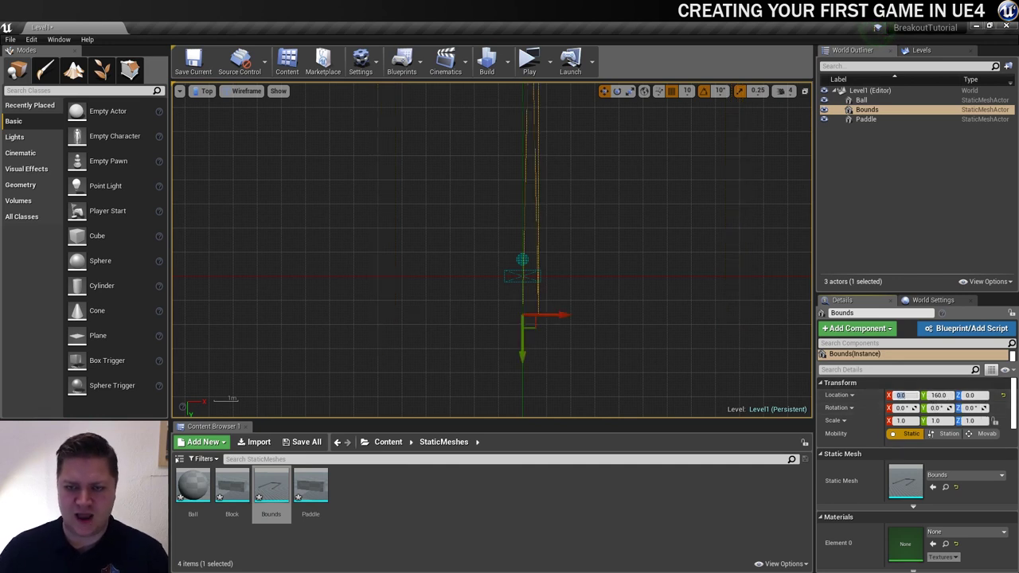
left_click(939, 396)
type("0")
key("Return")
left_click_drag(564, 276, 385, 277)
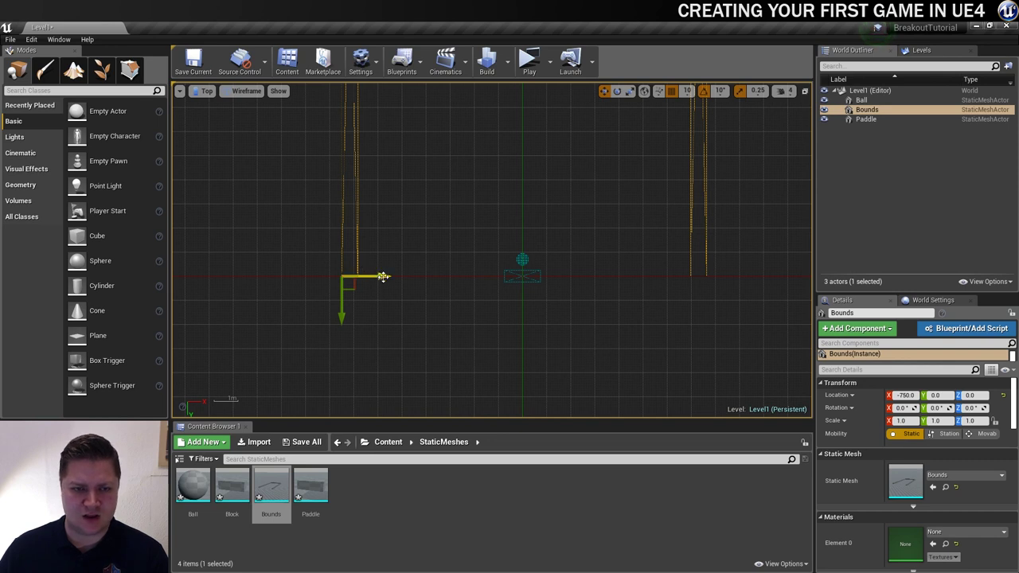
left_click_drag(384, 276, 381, 276)
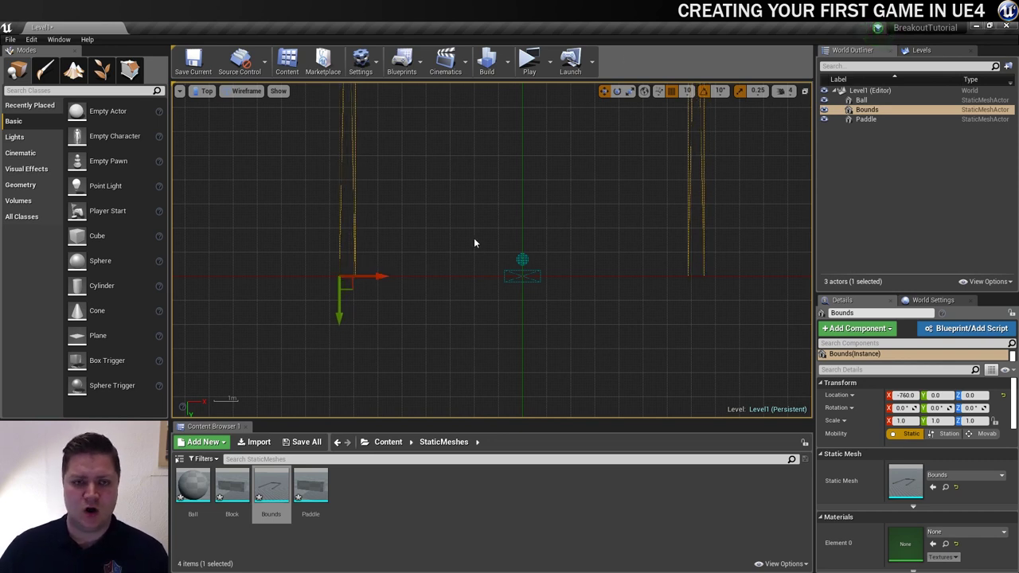
Step: Place a Block mesh in the level with Location X and Y set to 0
mouse_move(232, 483)
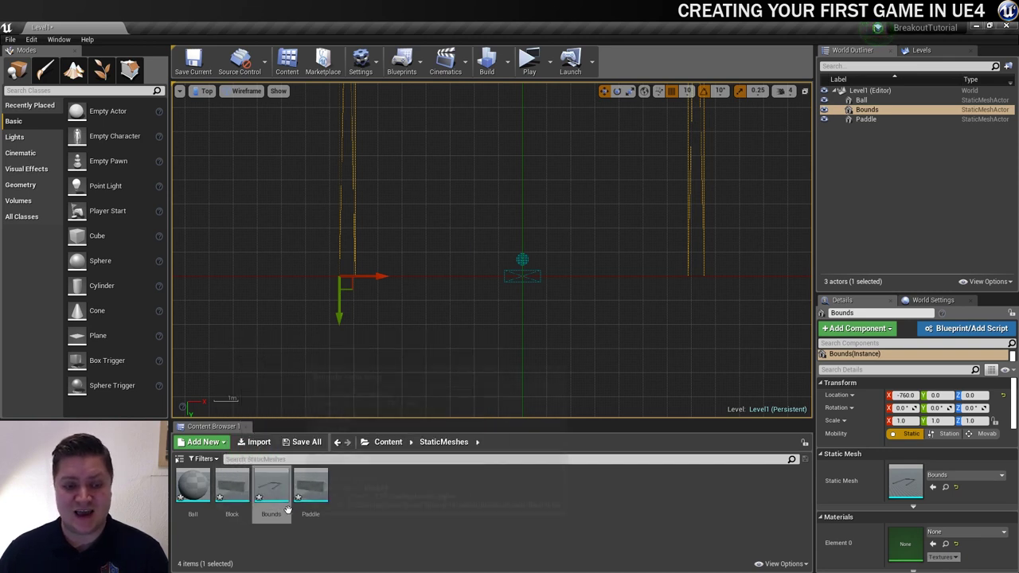
left_click_drag(233, 484, 532, 163)
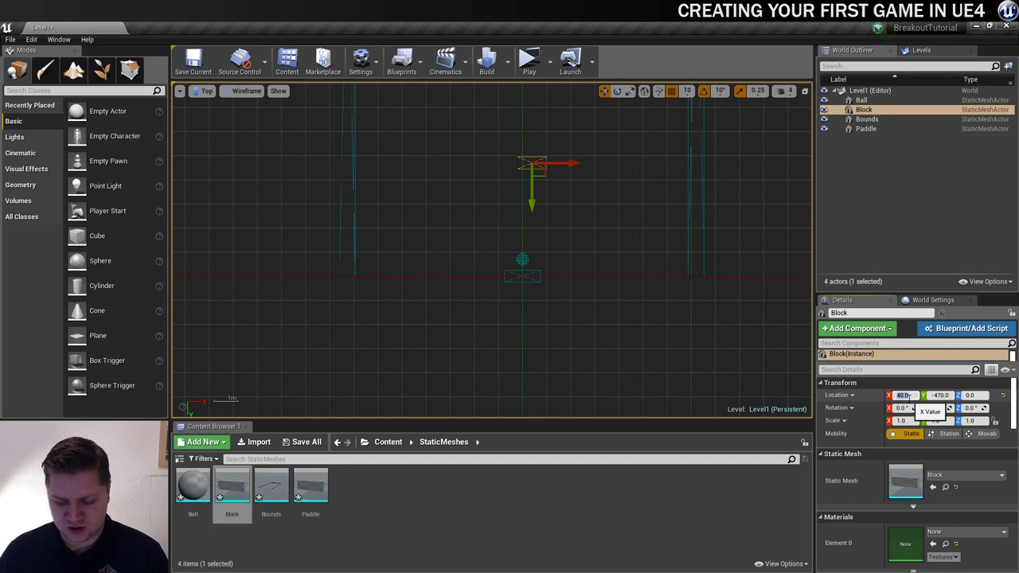
left_click(904, 395)
type("0")
key("Tab")
type("0")
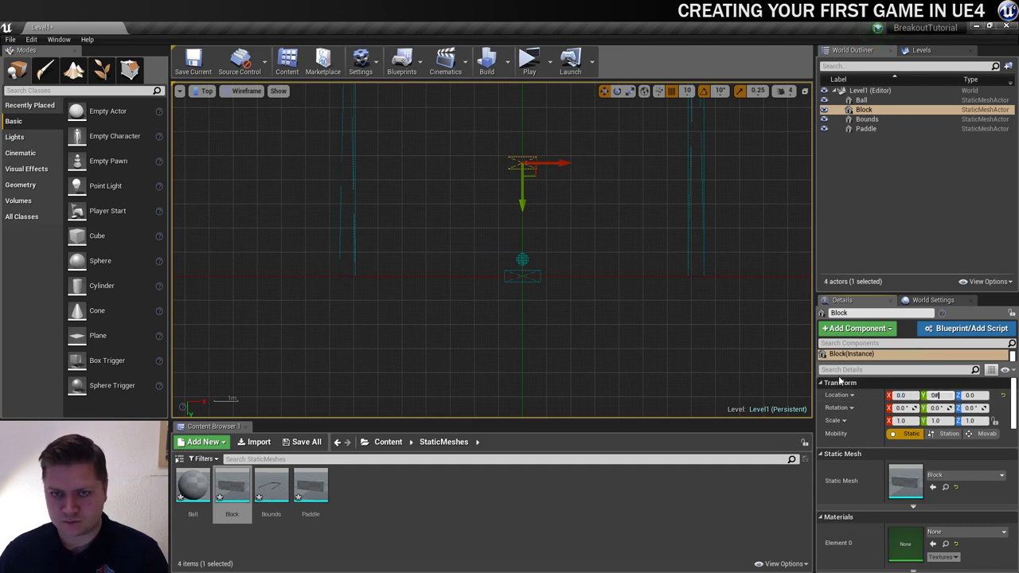
key("Return")
Step: Move the block near the top of the Bounds and Alt-drag copies below it into a column
left_click_drag(523, 314, 529, 173)
right_click_drag(530, 173, 546, 371)
scroll(546, 371, "down", 3)
left_click_drag(522, 364, 522, 153)
right_click_drag(524, 183, 530, 358)
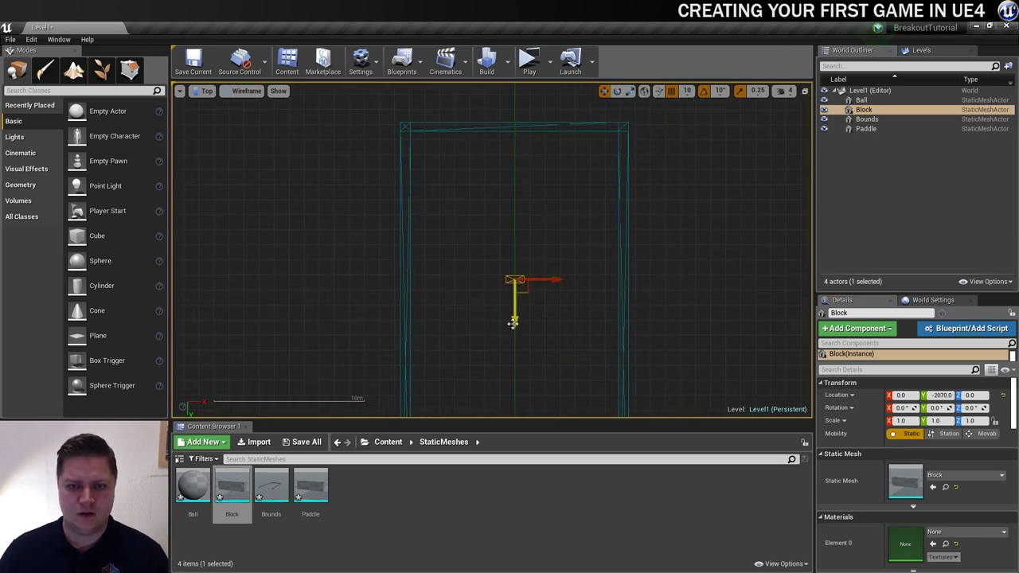
left_click_drag(514, 318, 515, 198)
scroll(539, 197, "up", 2)
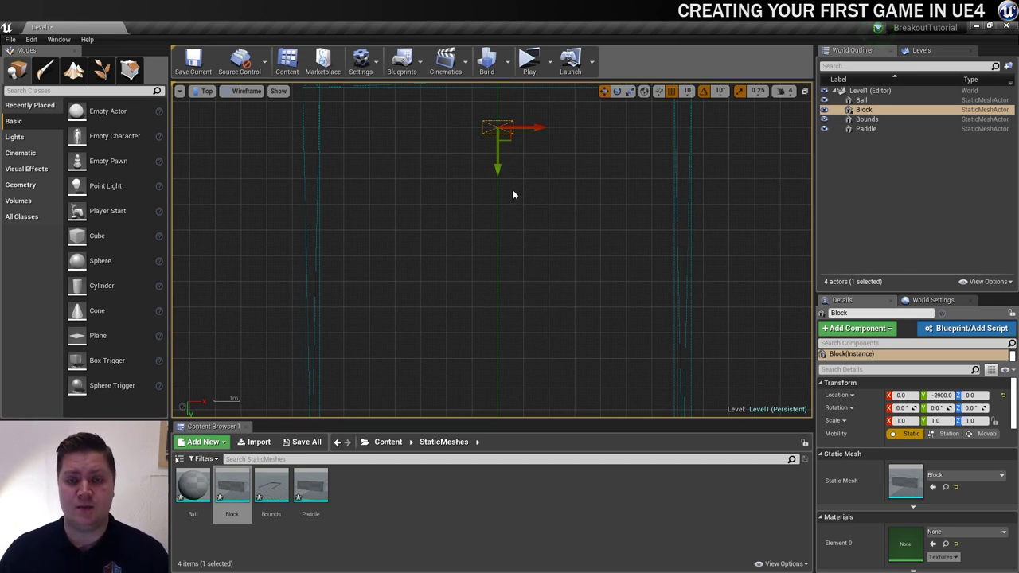
left_click_drag(498, 167, 497, 187, "alt")
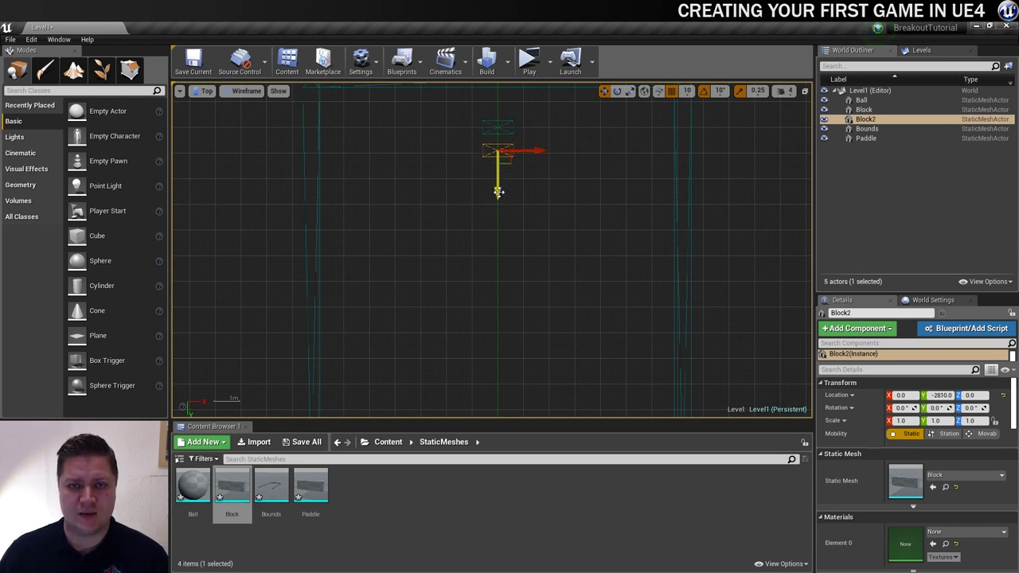
left_click_drag(498, 190, 497, 240, "alt")
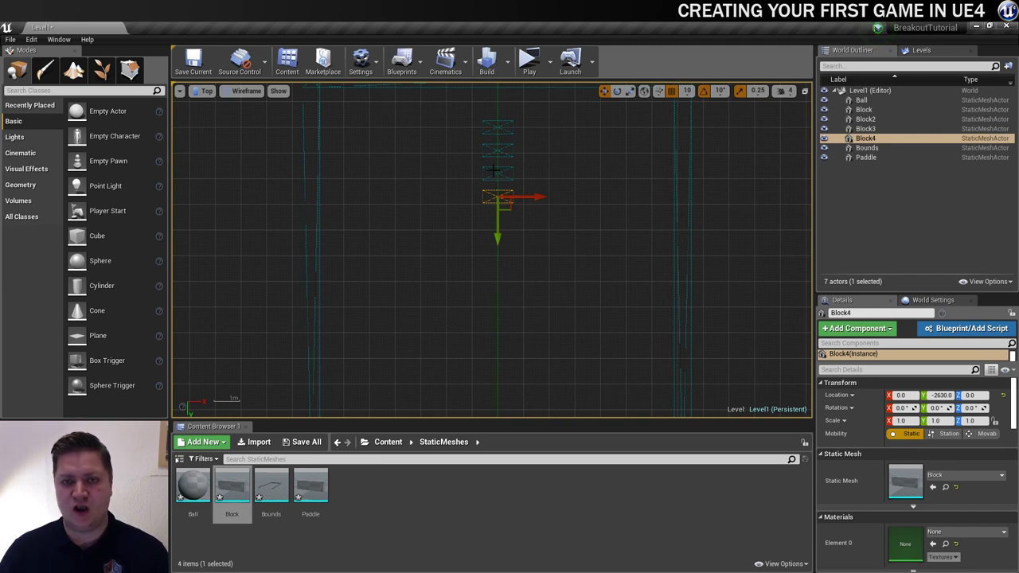
Step: Select the four-block column and Alt-drag it to create a new column on the left
left_click(494, 172, "ctrl")
left_click(492, 150, "ctrl")
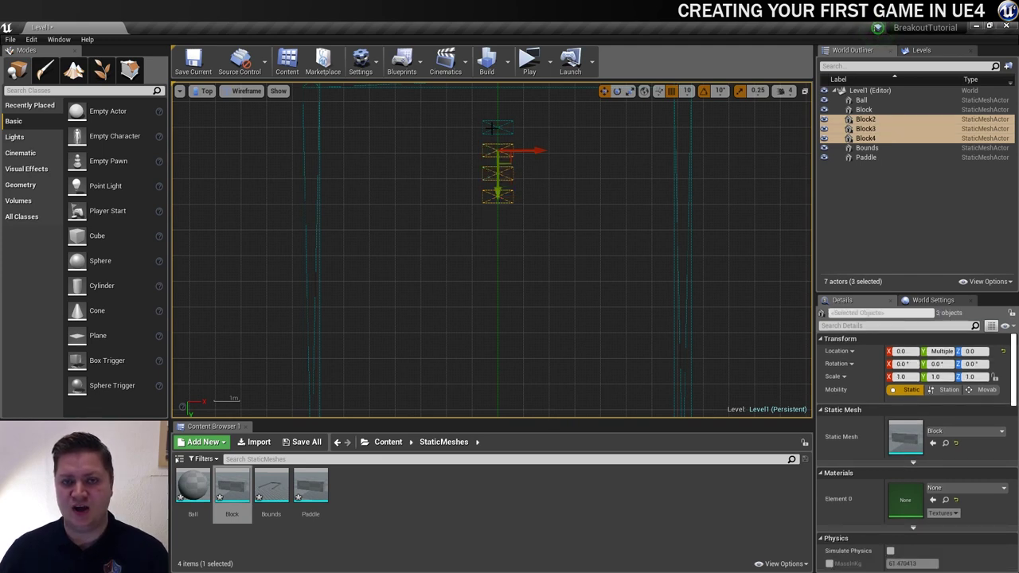
left_click(562, 220)
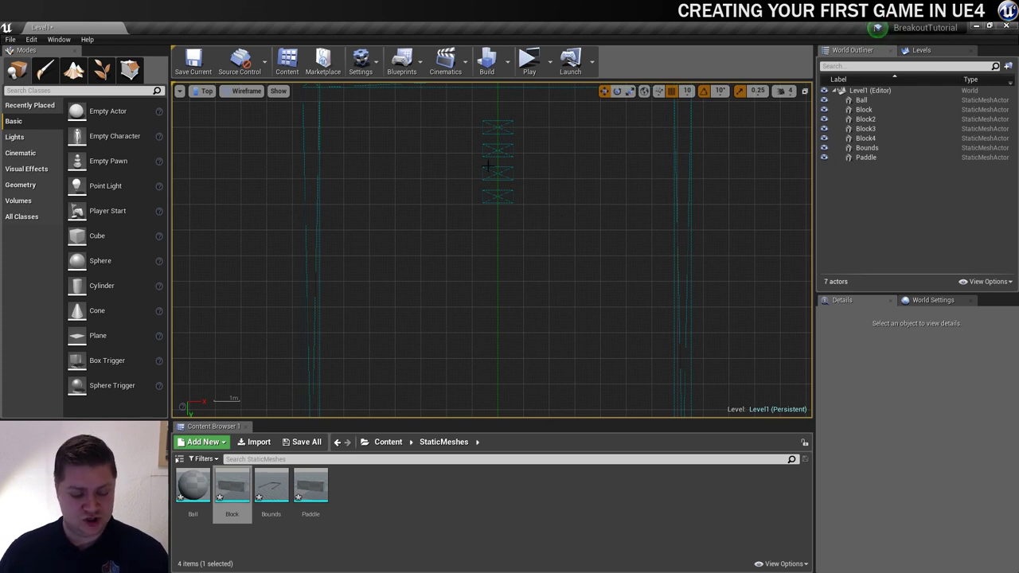
left_click_drag(458, 109, 534, 215)
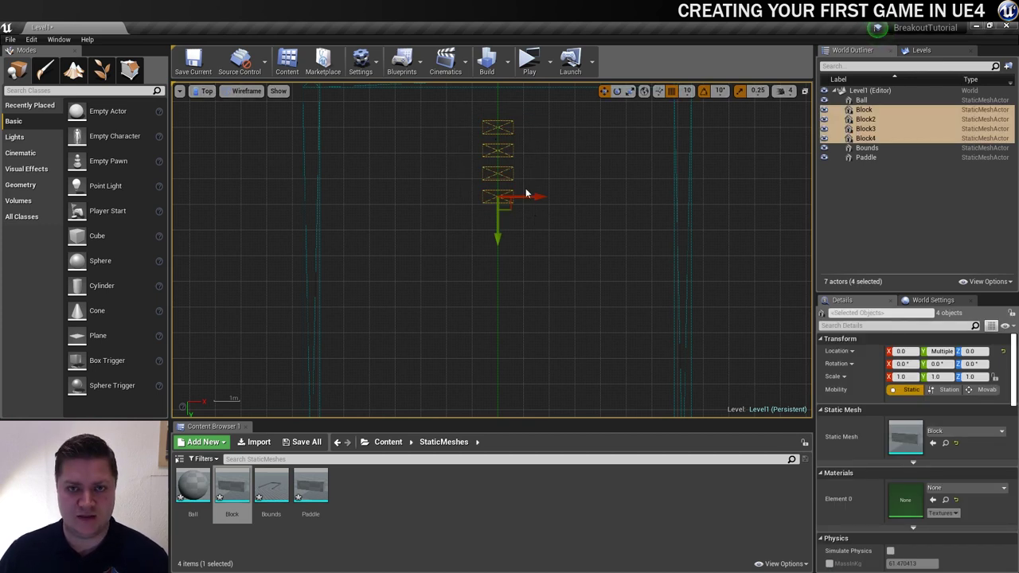
left_click_drag(532, 196, 421, 197, "alt")
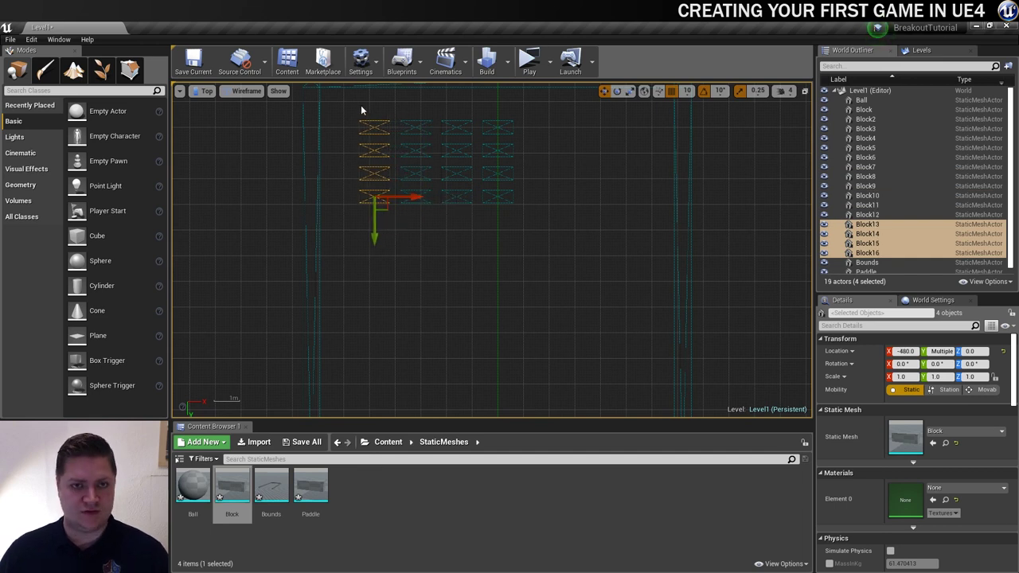
Step: Duplicate the twelve left-column blocks to the right, completing a seven-by-four grid
left_click_drag(341, 100, 460, 231)
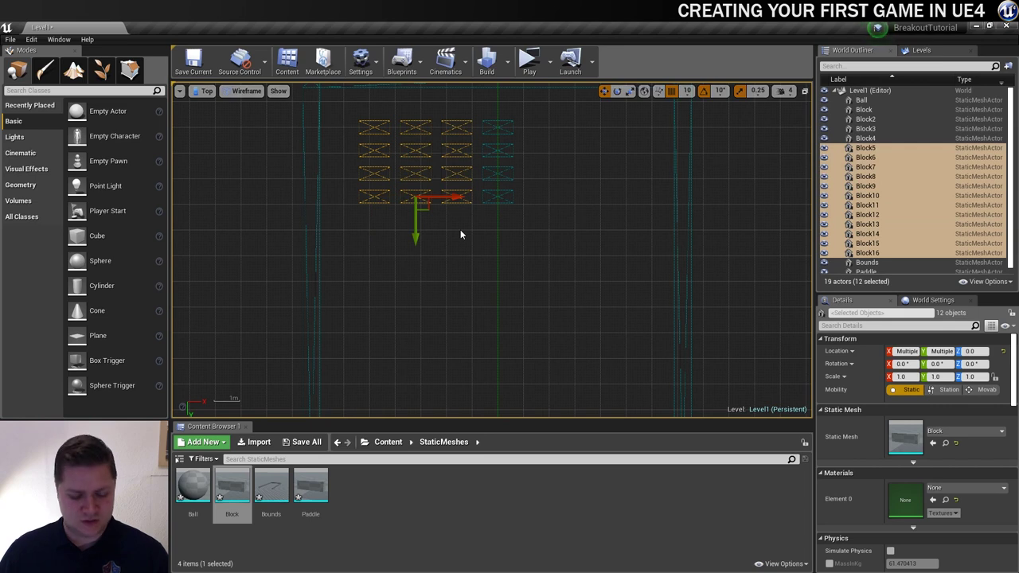
left_click_drag(446, 197, 487, 197, "alt")
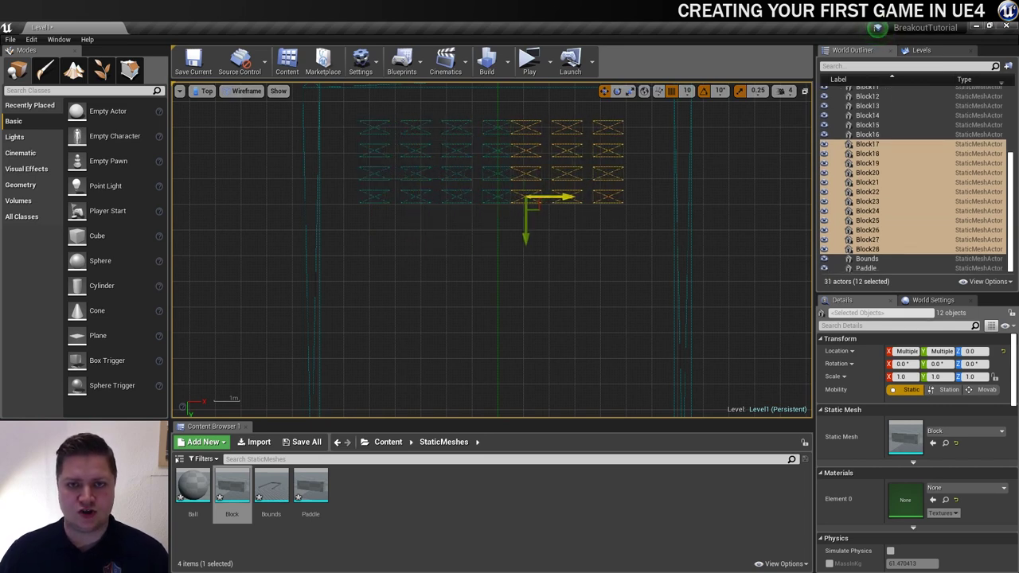
left_click_drag(558, 197, 571, 197)
left_click(573, 210)
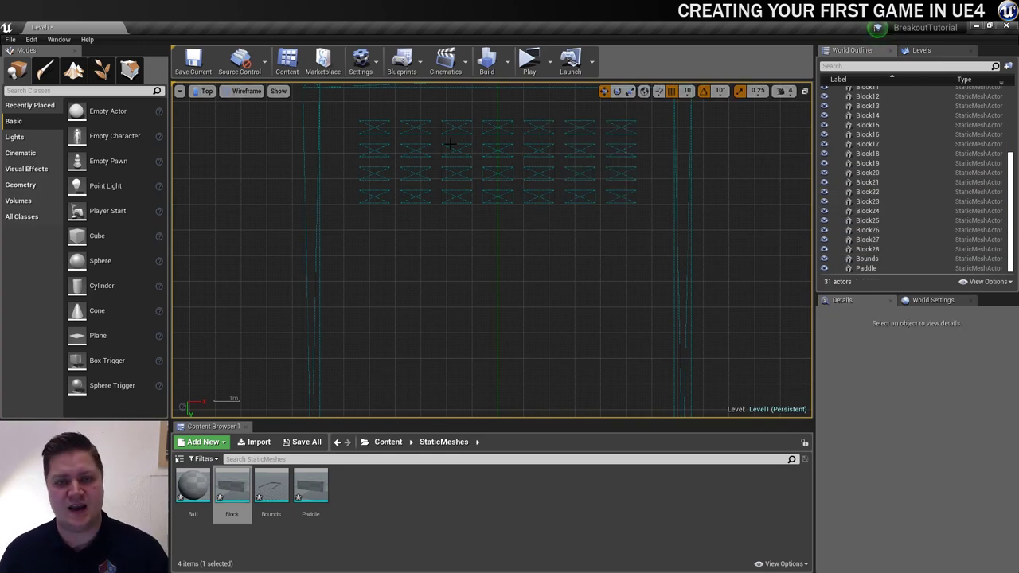
Step: Zoom out to frame the whole playfield and switch the viewport to Perspective
scroll(493, 245, "down", 5)
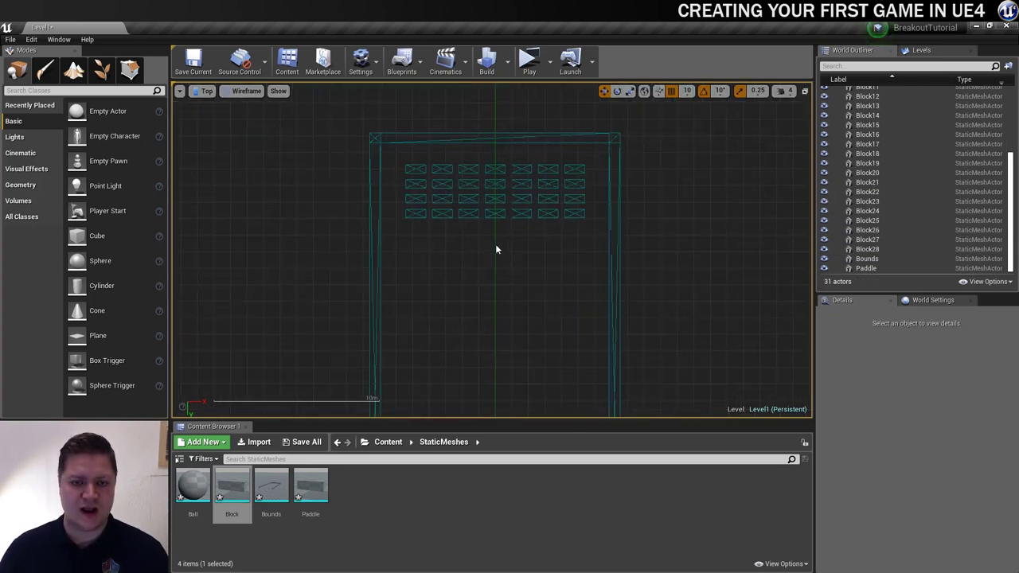
scroll(520, 344, "down", 1)
right_click_drag(520, 343, 520, 242)
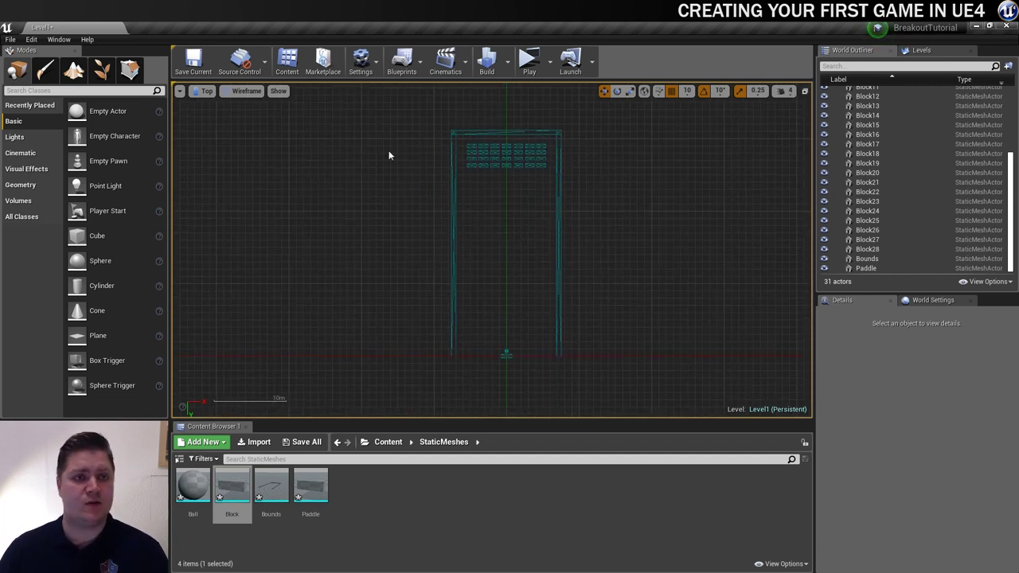
left_click(204, 92)
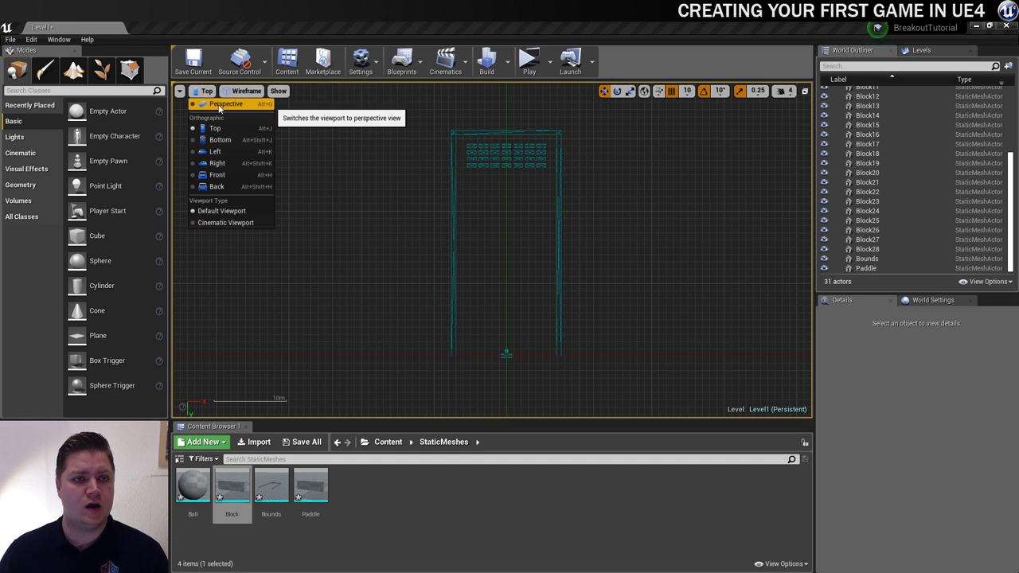
left_click(219, 103)
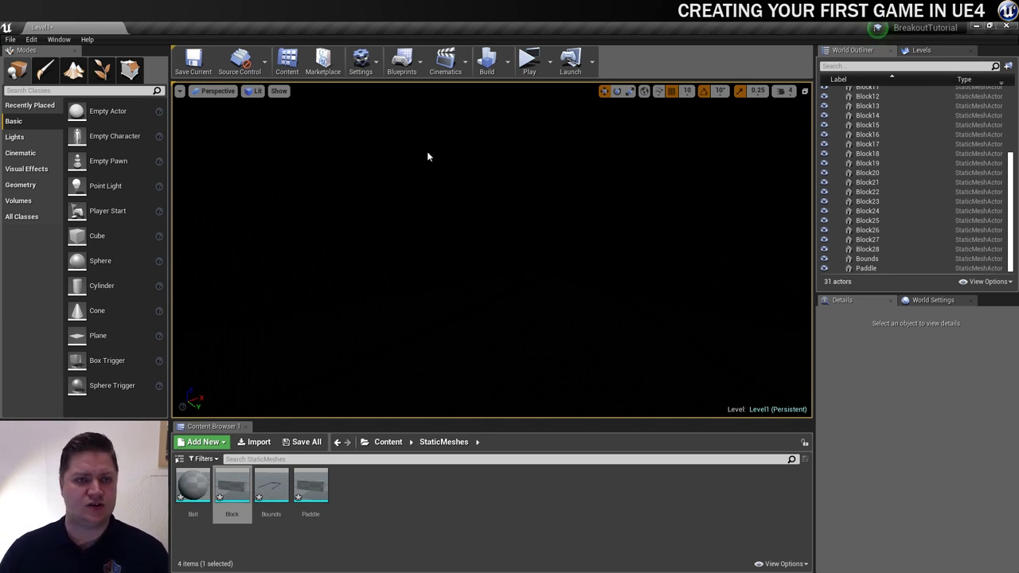
Step: Set the view mode to Unlit and return the Content Browser to the Content folder
left_click(253, 91)
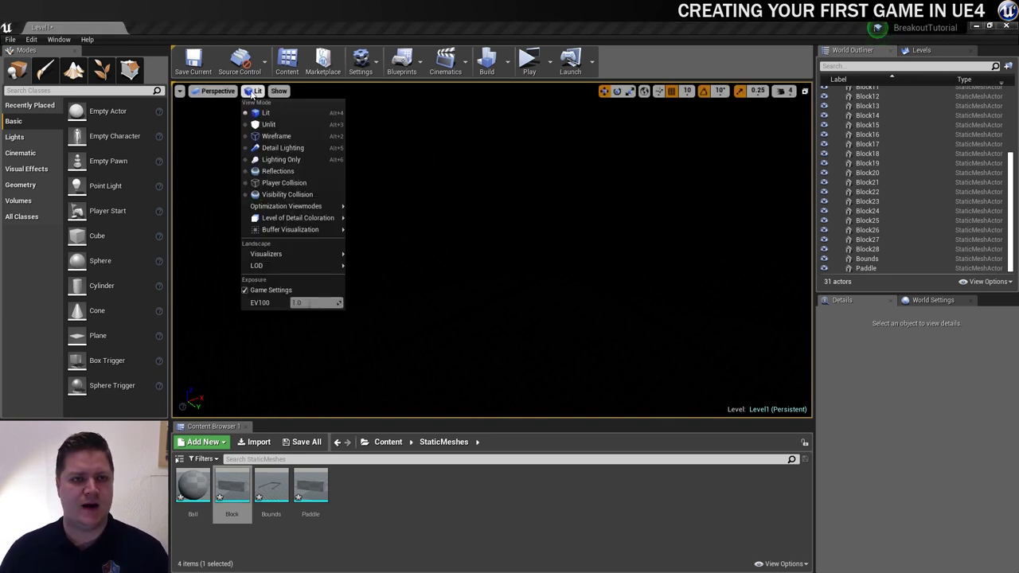
left_click(275, 125)
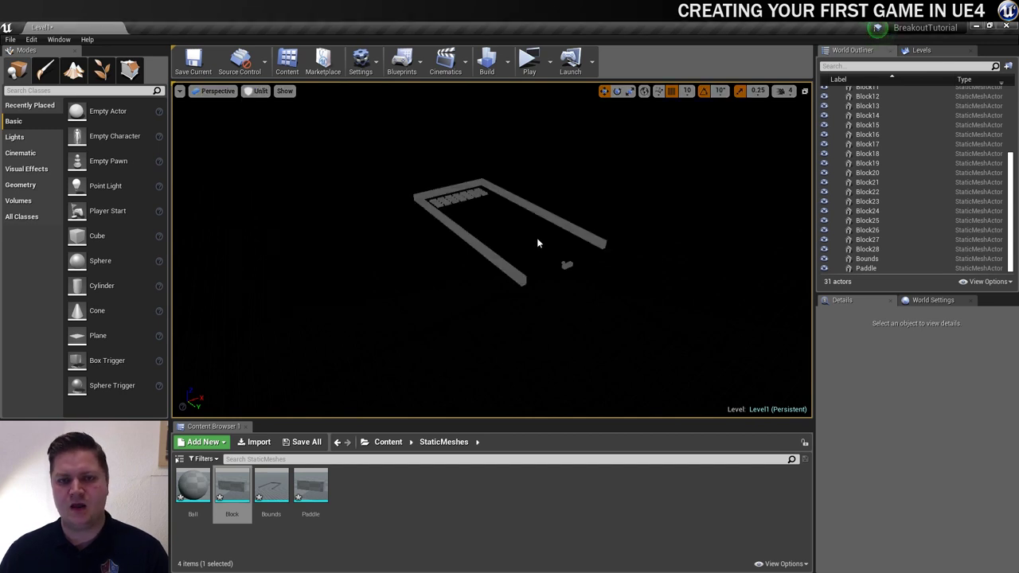
scroll(538, 243, "up", 3)
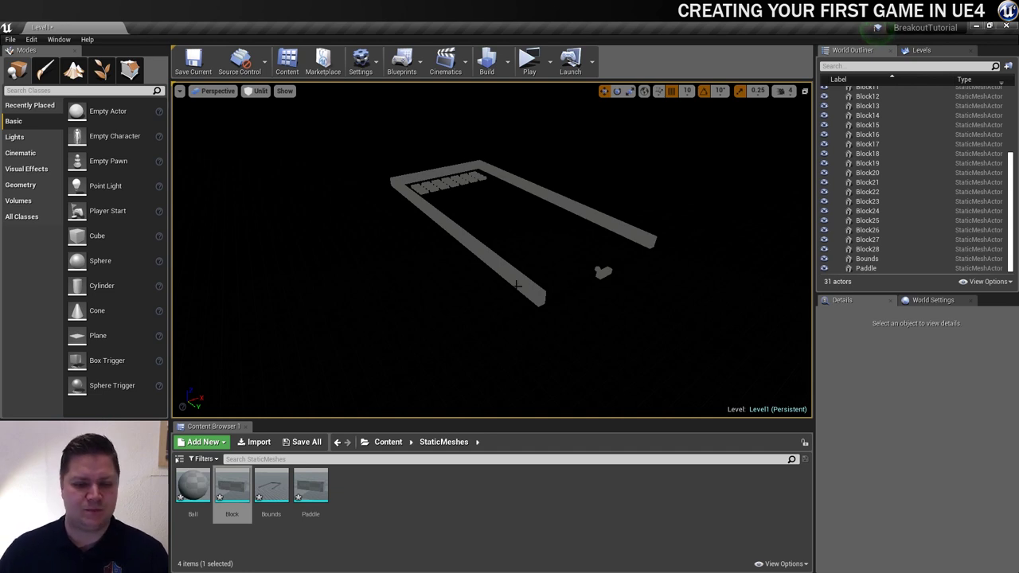
left_click(388, 441)
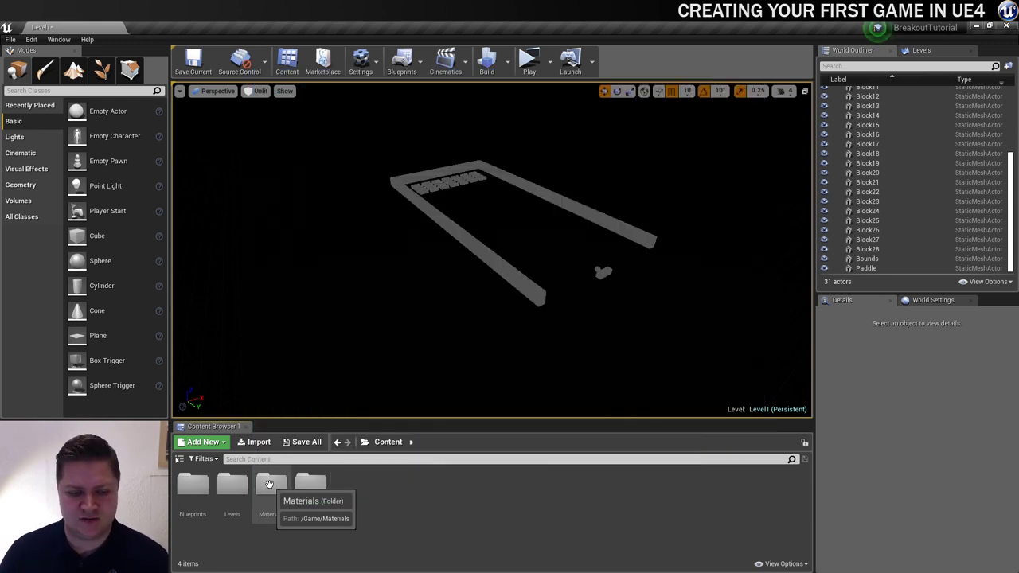
Step: Create a new material asset named M_Basic inside the Materials folder
double_click(269, 484)
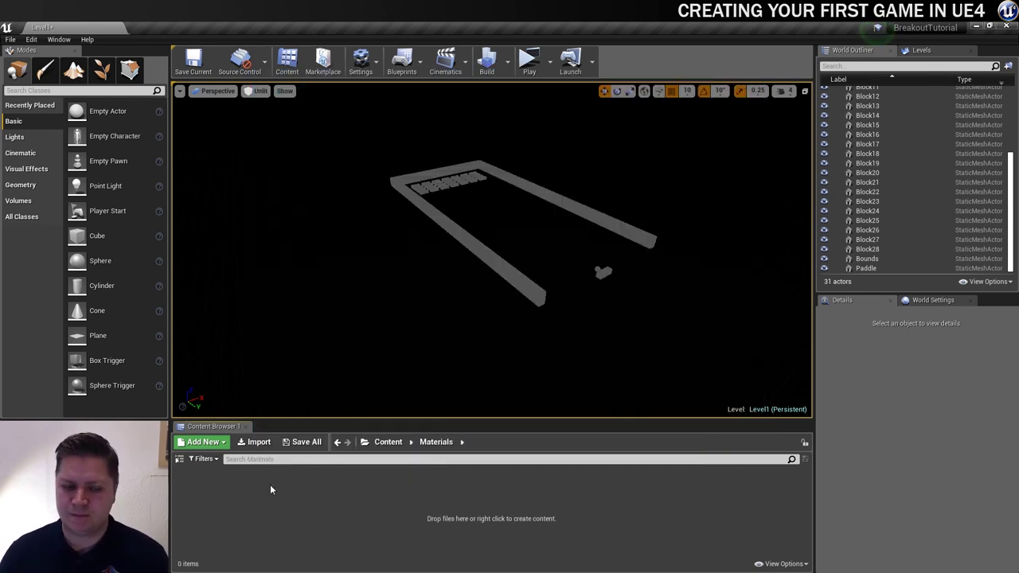
right_click(227, 496)
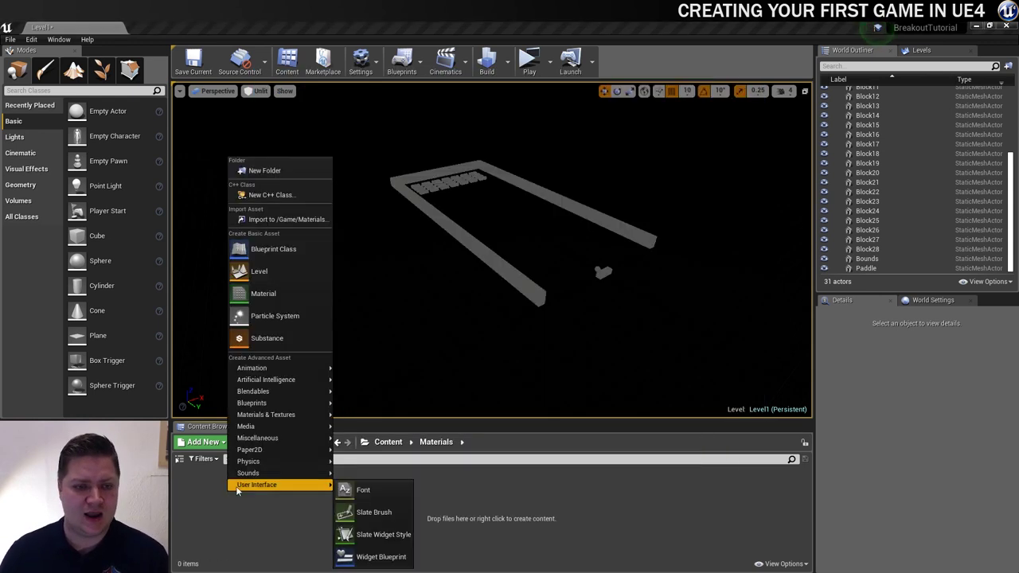
left_click(291, 299)
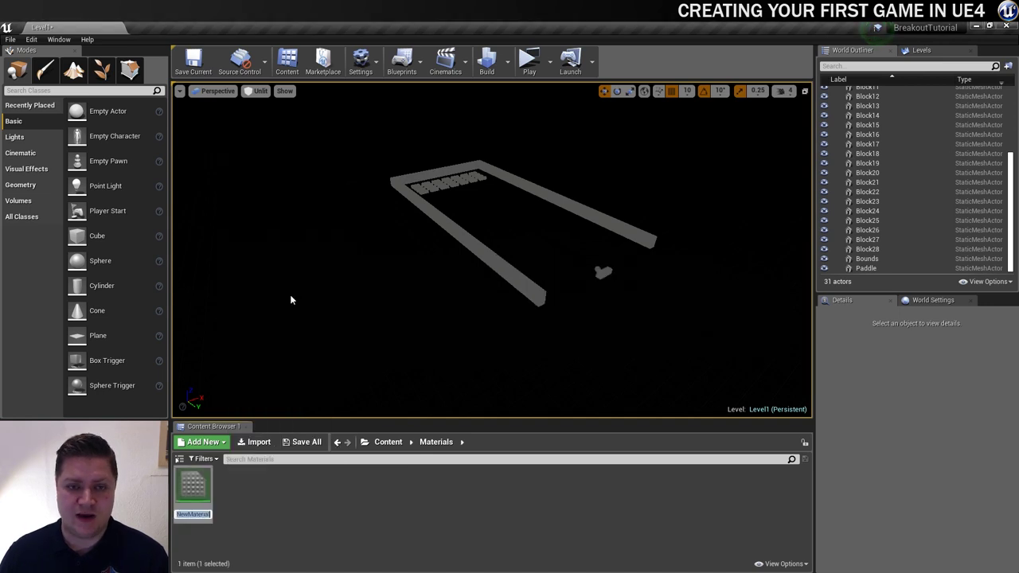
type("M")
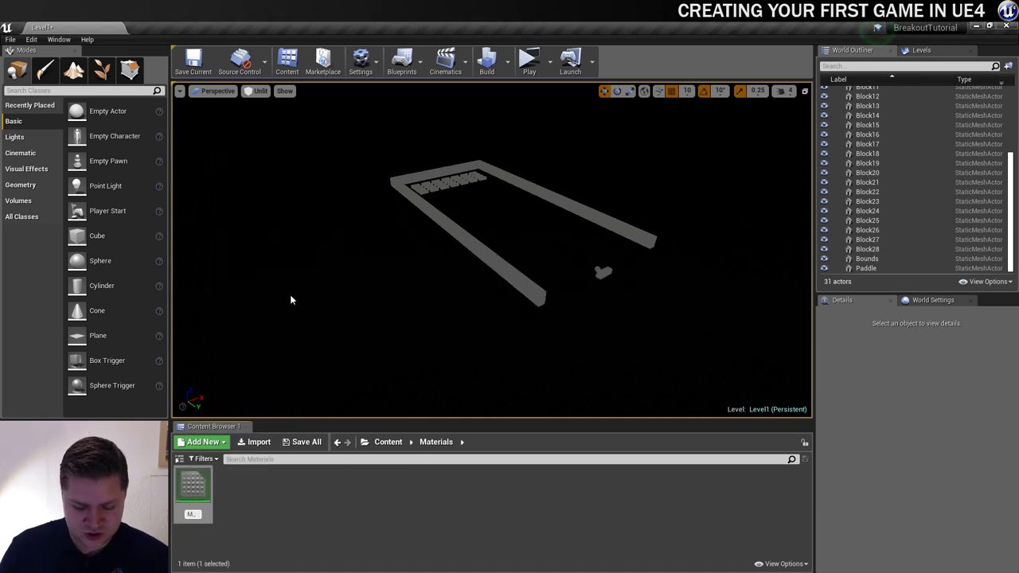
type("_Ba")
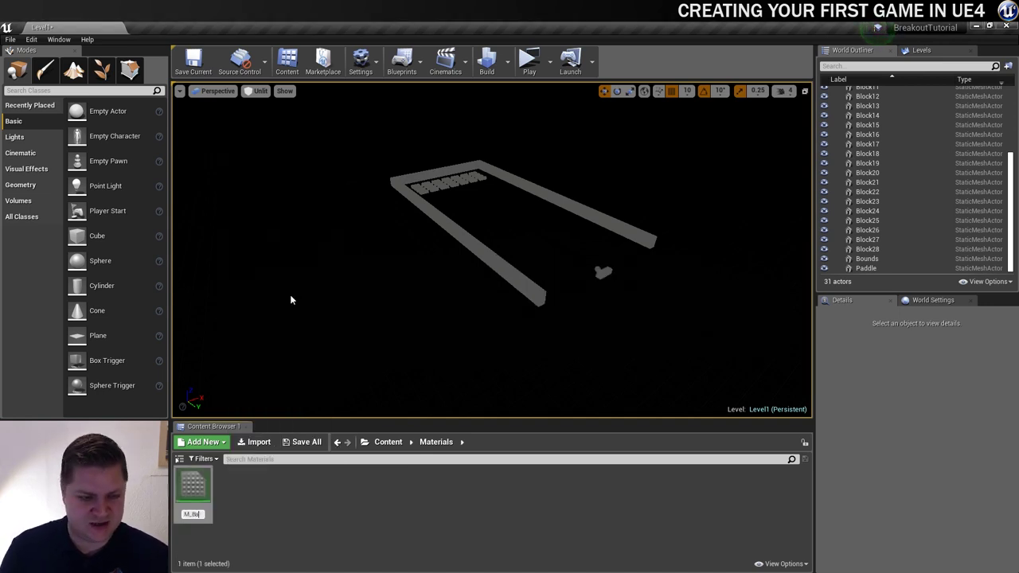
type("sic")
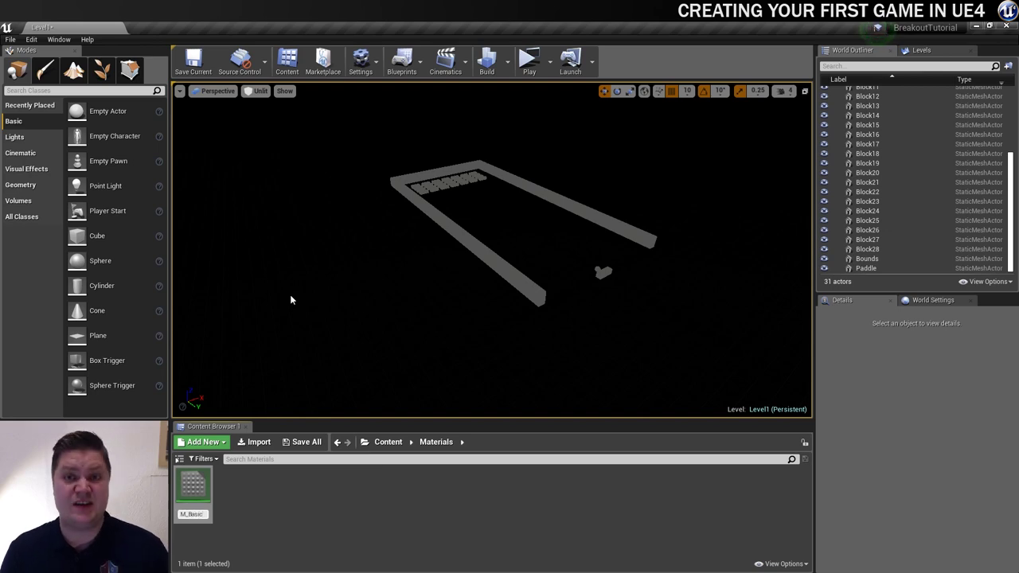
key("Return")
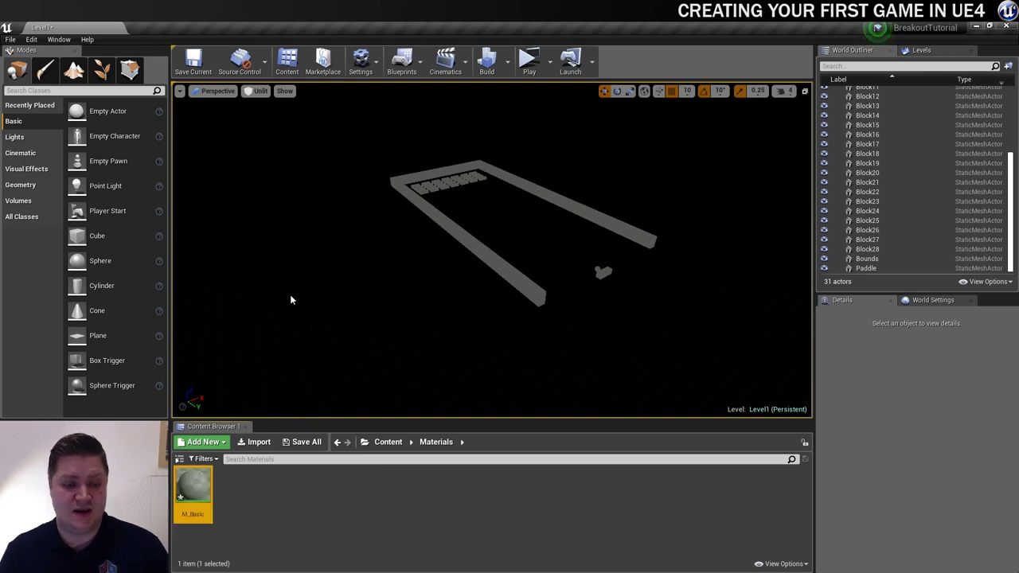
Step: Open M_Basic, add a constant vector node and convert it to a parameter named Colour
double_click(194, 490)
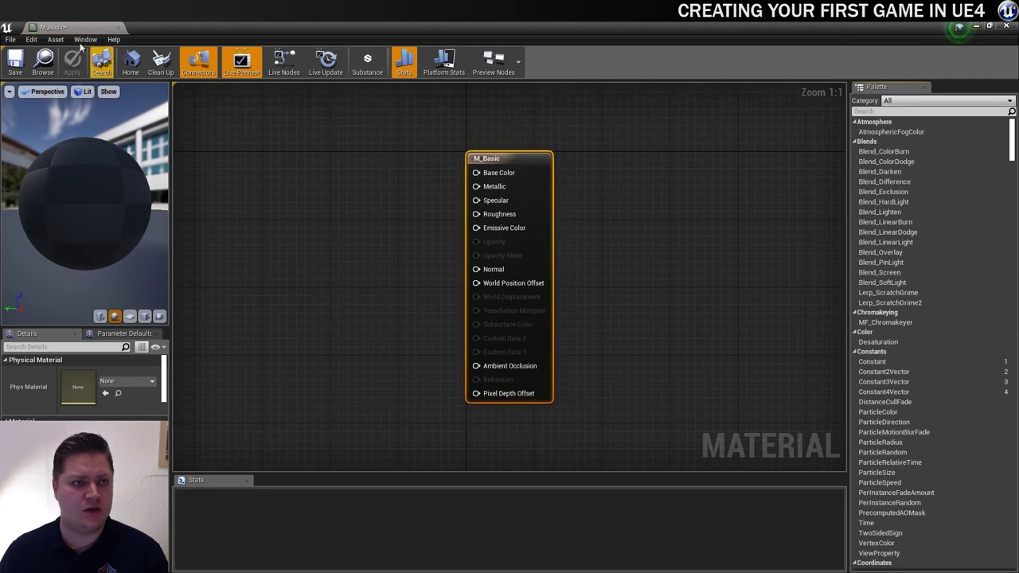
left_click_drag(54, 27, 178, 26)
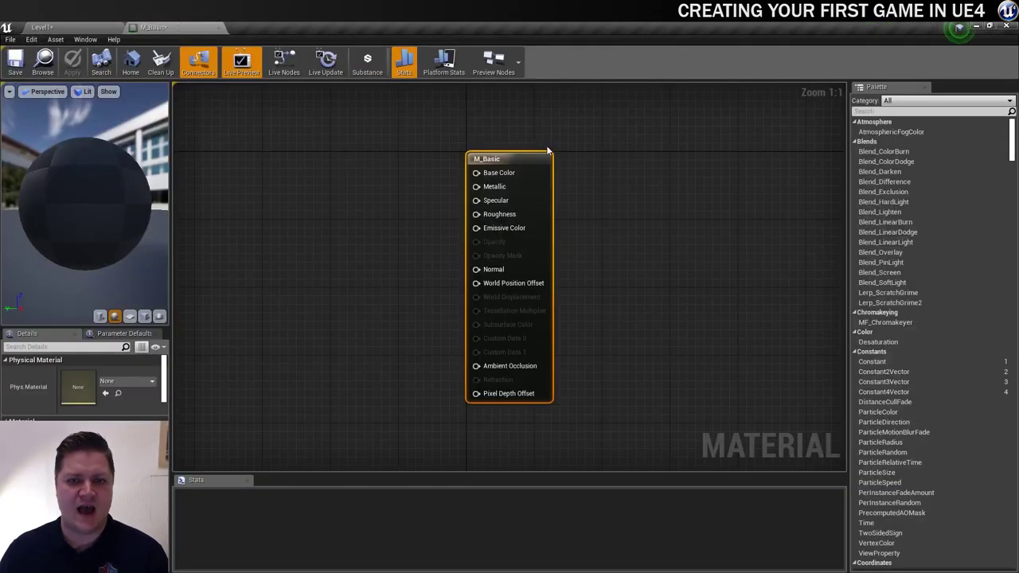
left_click_drag(520, 164, 758, 148)
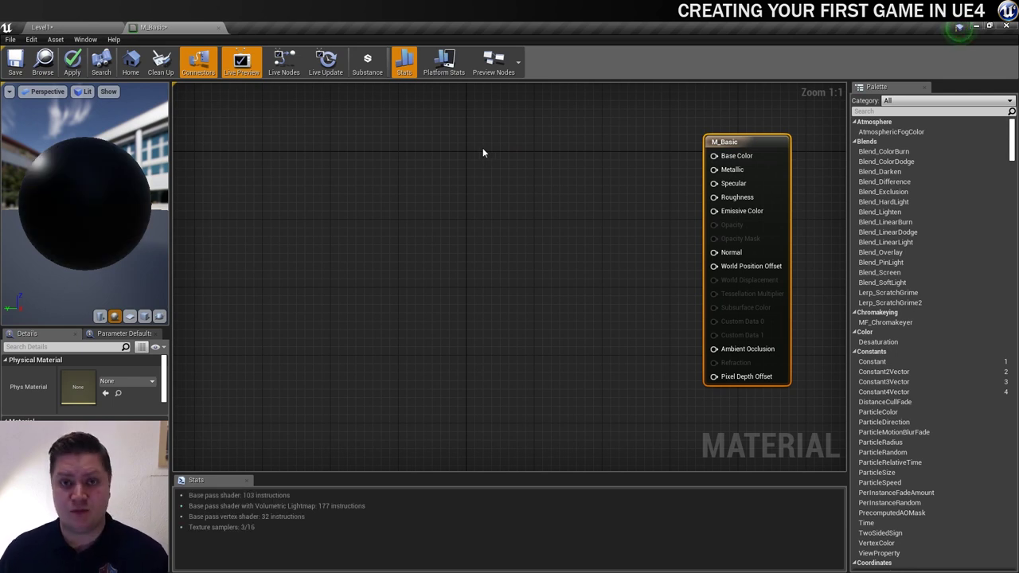
left_click(522, 148)
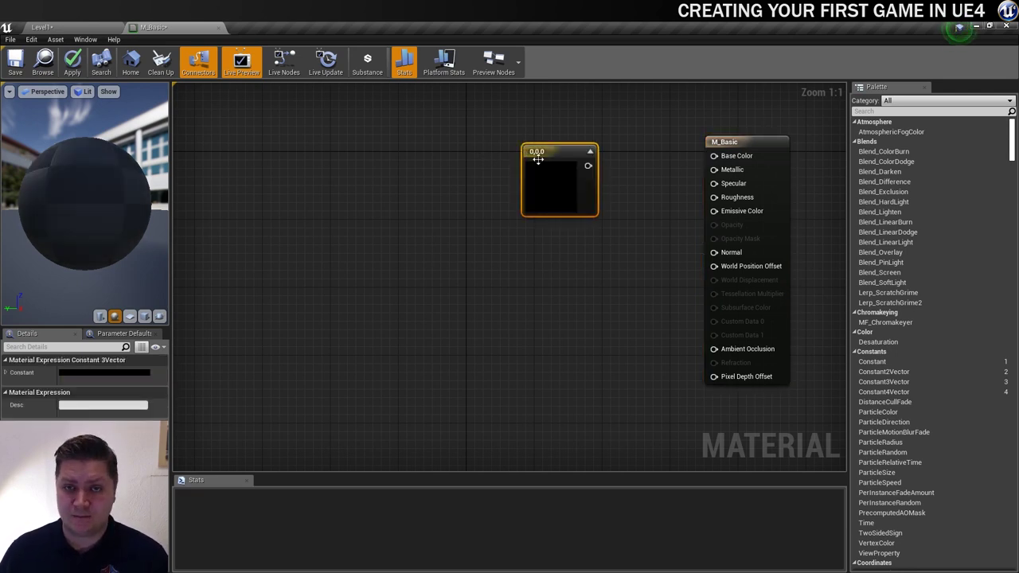
left_click_drag(566, 155, 501, 155)
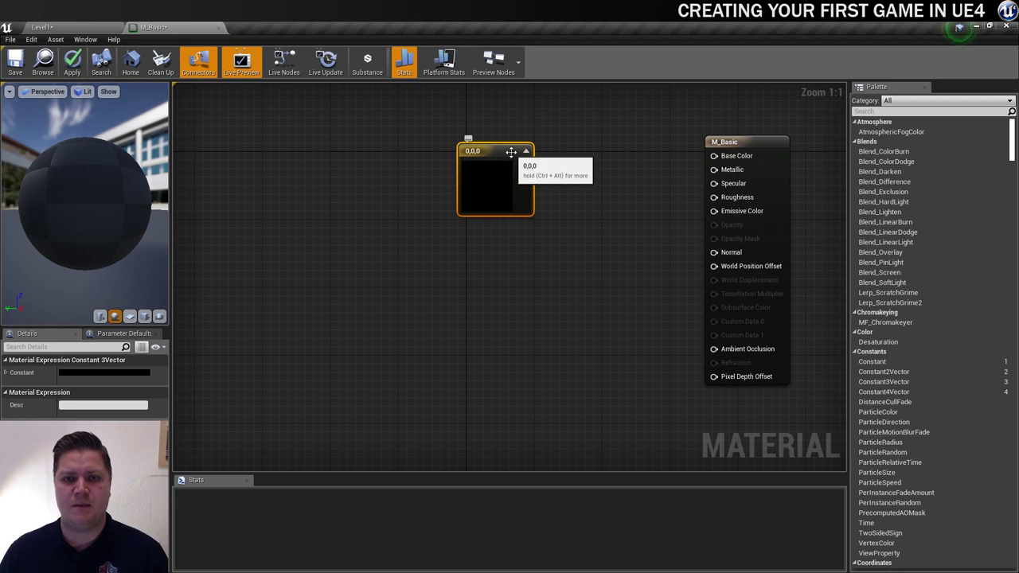
right_click(512, 156)
left_click(539, 158)
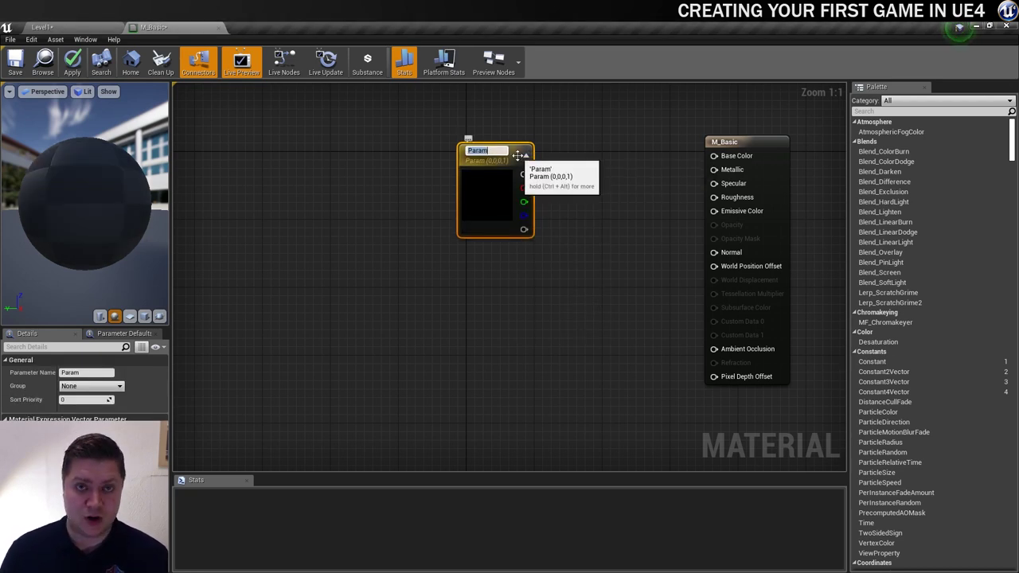
type("Colour")
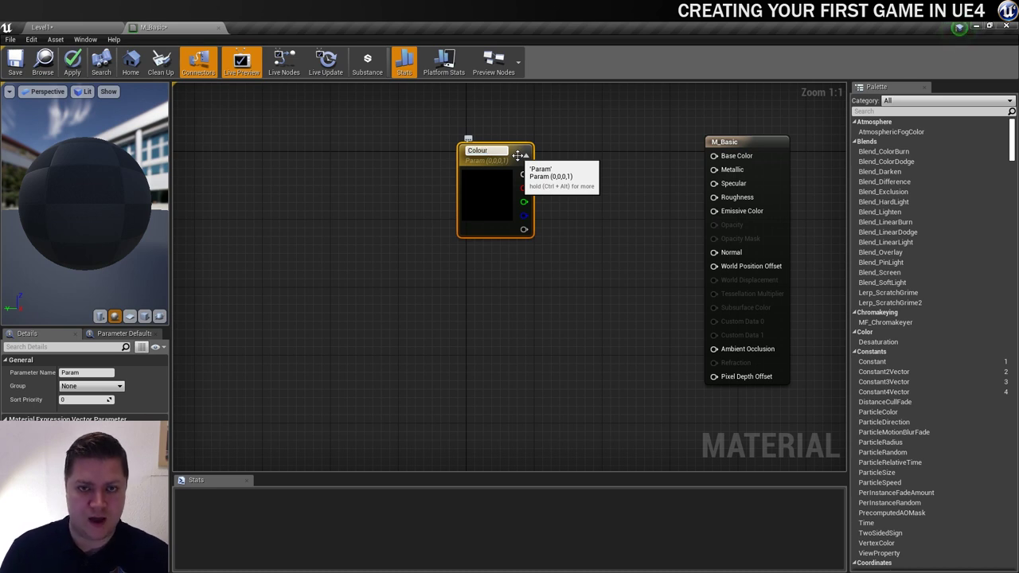
key("Return")
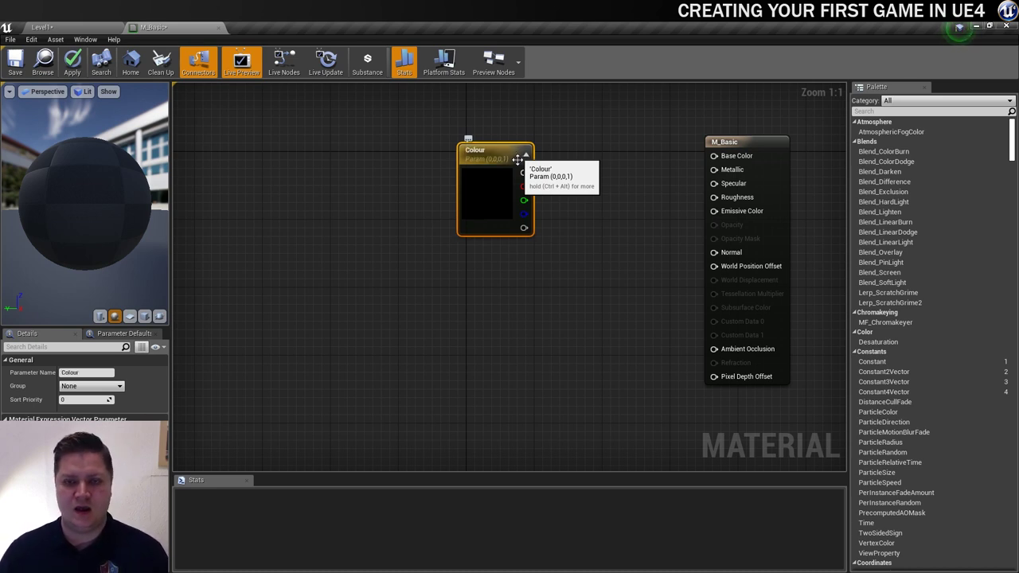
Step: Wire Colour to Base Color and Emissive Color, set it to white, and save the material
left_click_drag(524, 172, 719, 162)
left_click_drag(524, 172, 720, 212)
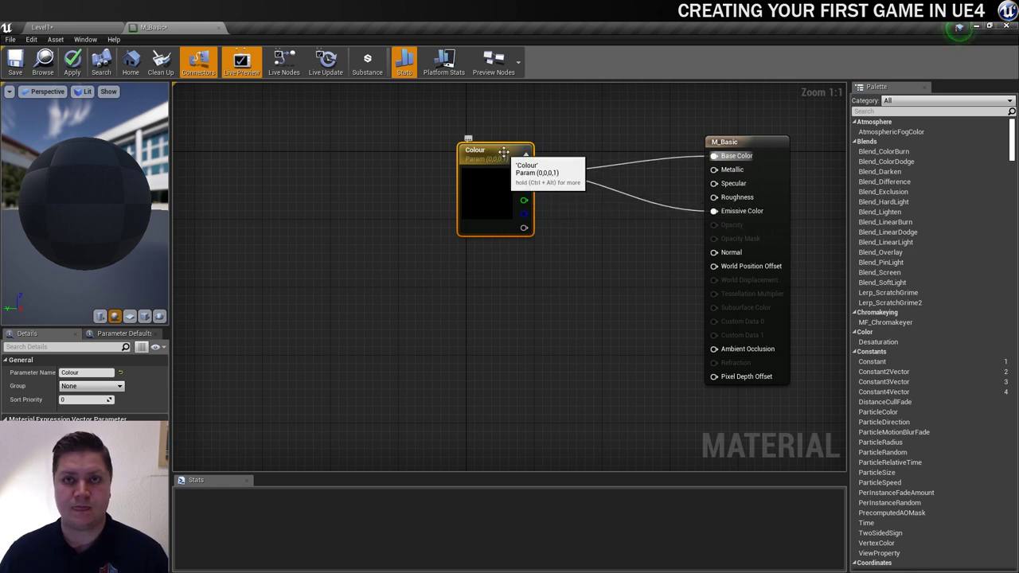
left_click(503, 151)
left_click(143, 432)
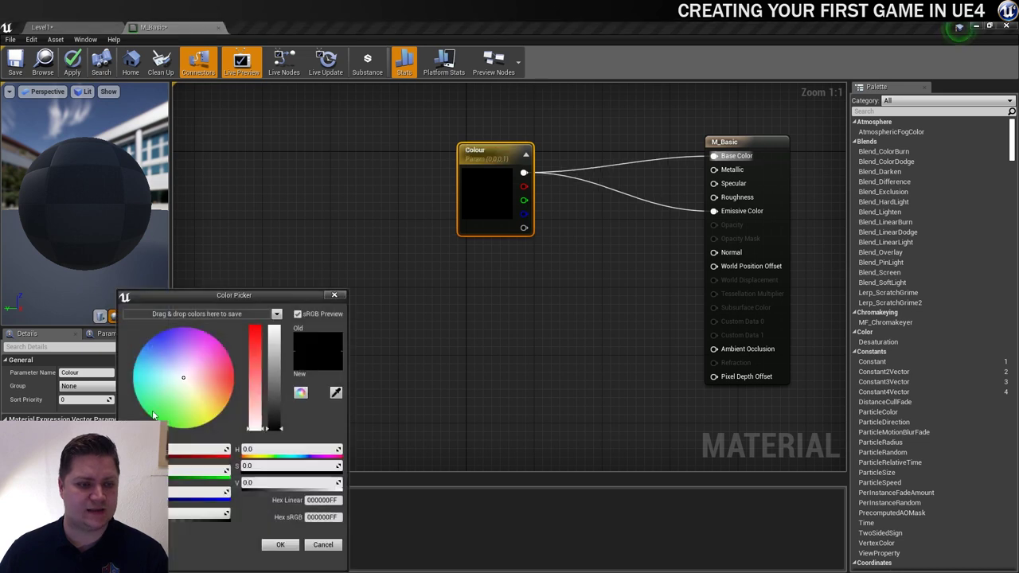
left_click_drag(273, 418, 266, 295)
left_click(280, 544)
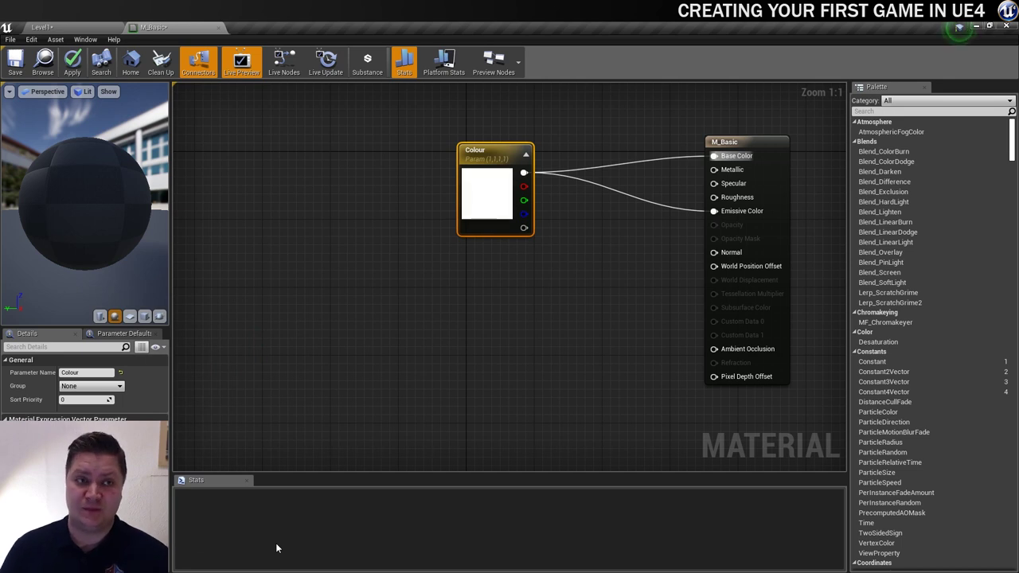
left_click(15, 63)
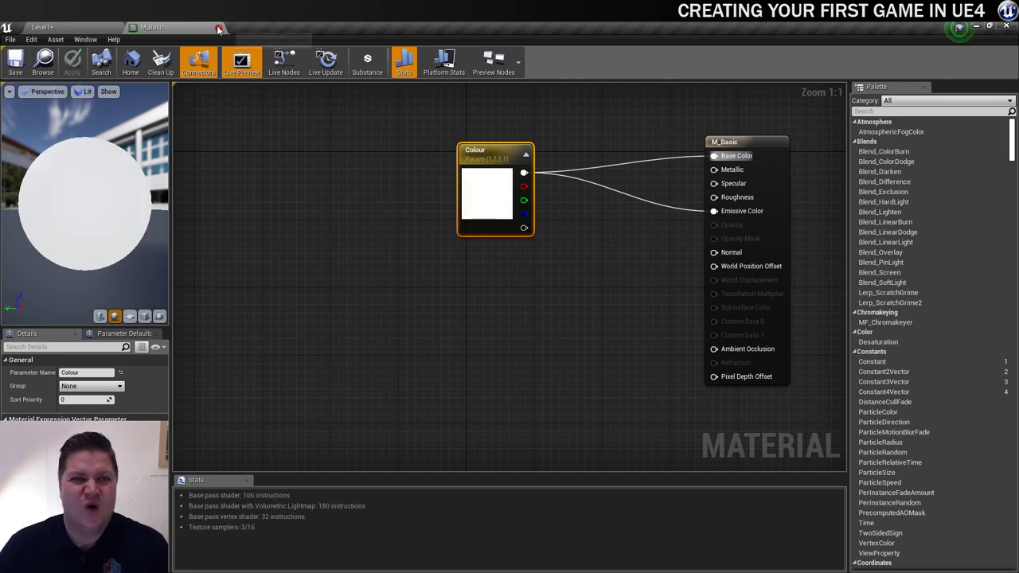
left_click(219, 29)
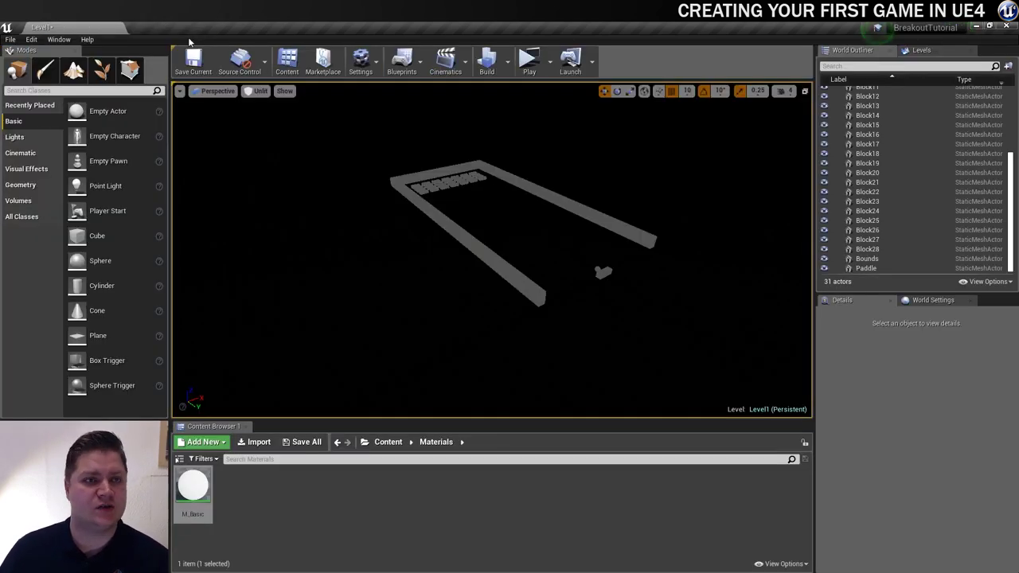
Step: Open the Ball mesh from StaticMeshes and assign M_Basic to its Element 0 material
left_click(387, 442)
double_click(309, 486)
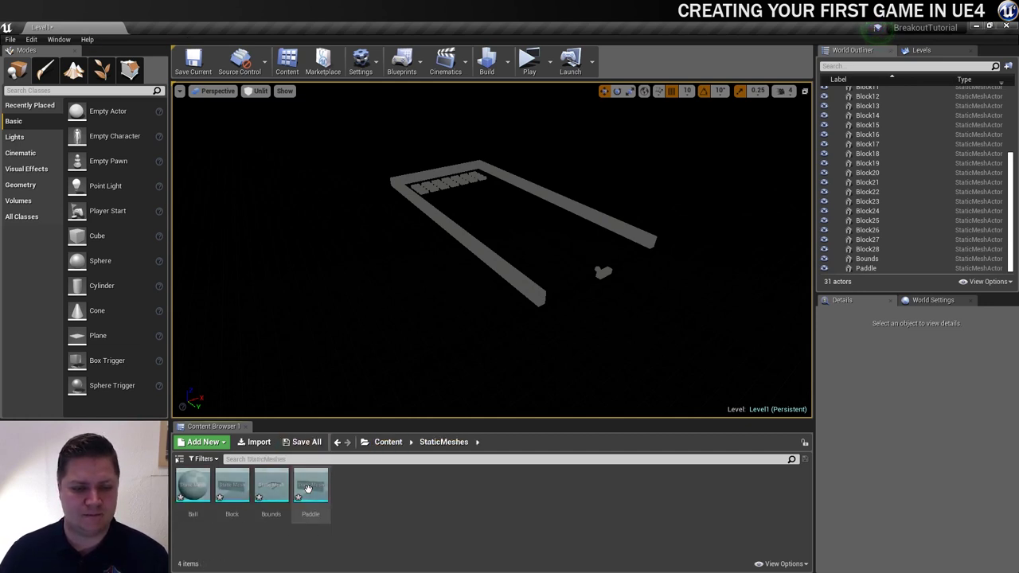
double_click(195, 484)
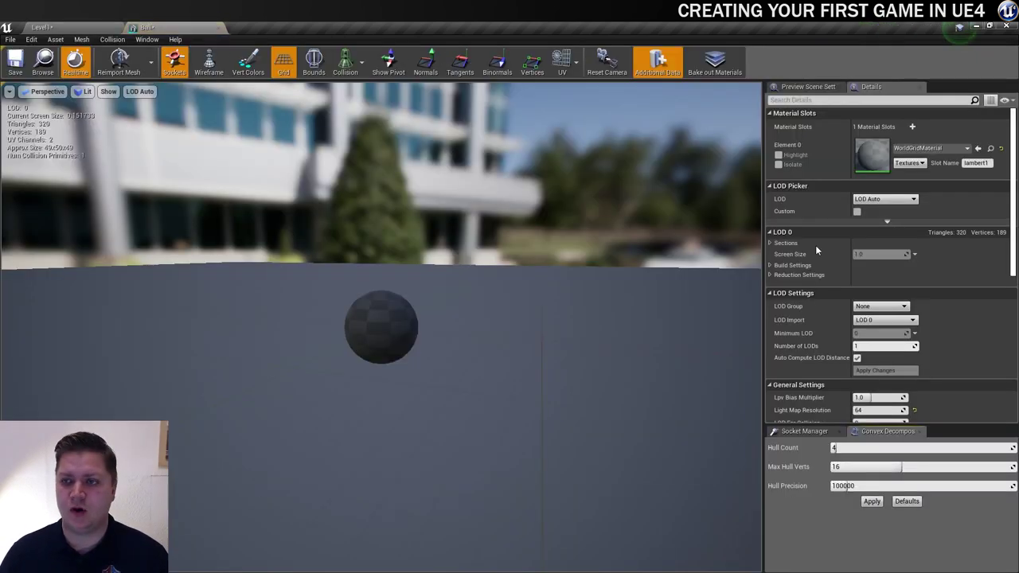
left_click(907, 149)
left_click(899, 279)
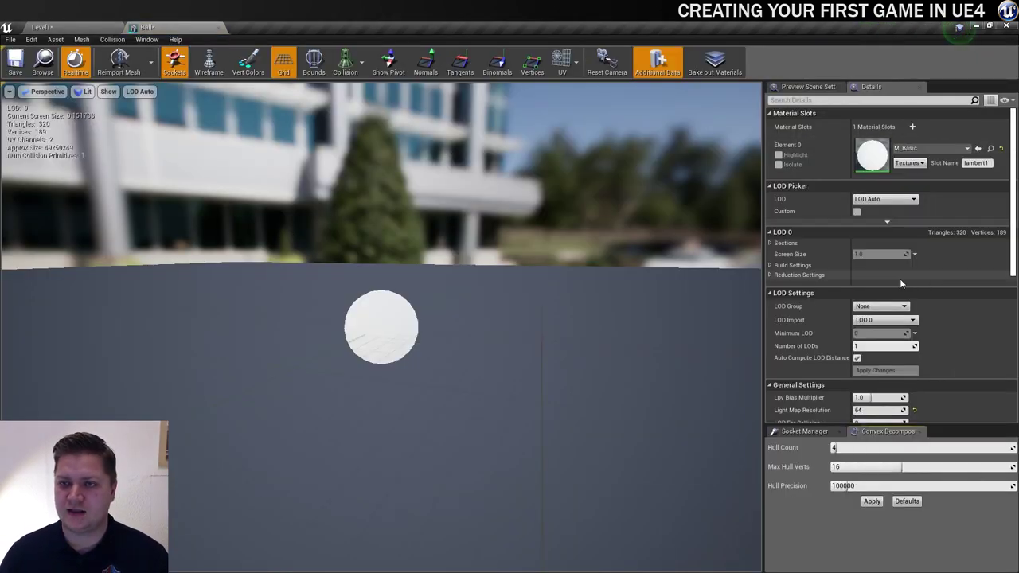
left_click(41, 27)
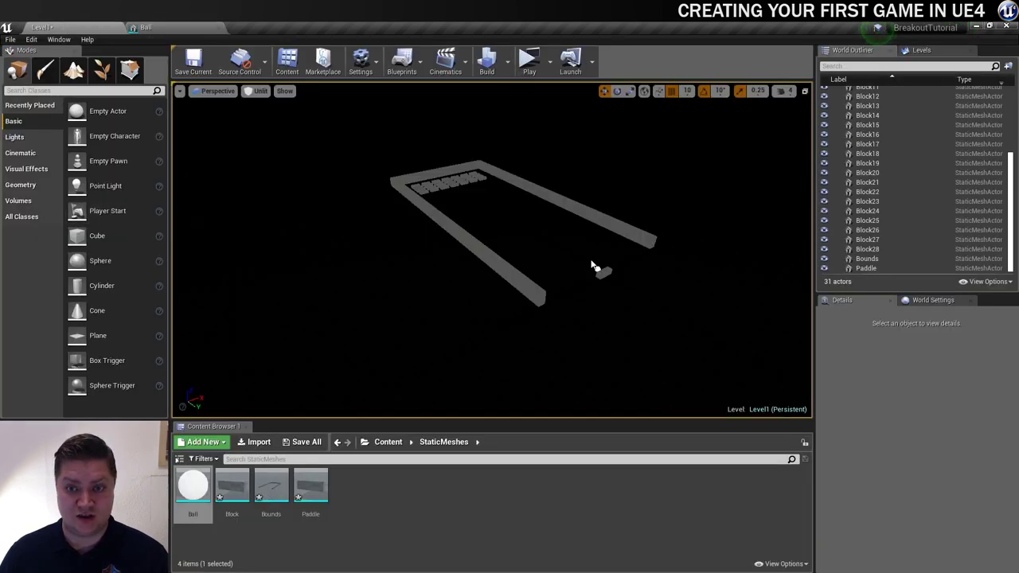
Step: Assign M_Basic to the Block mesh's Element 0 material and save it
double_click(232, 486)
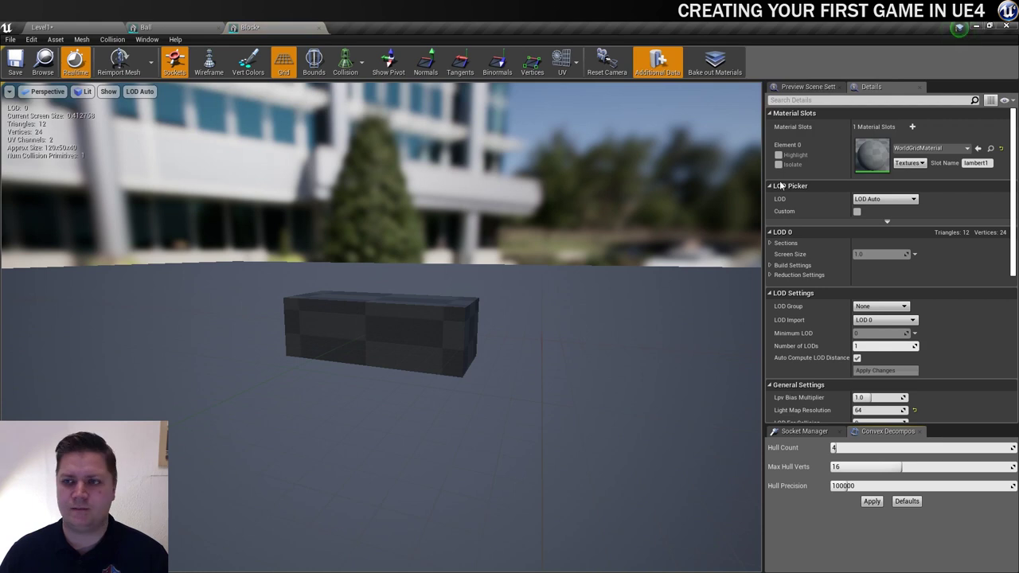
left_click(929, 148)
left_click(900, 280)
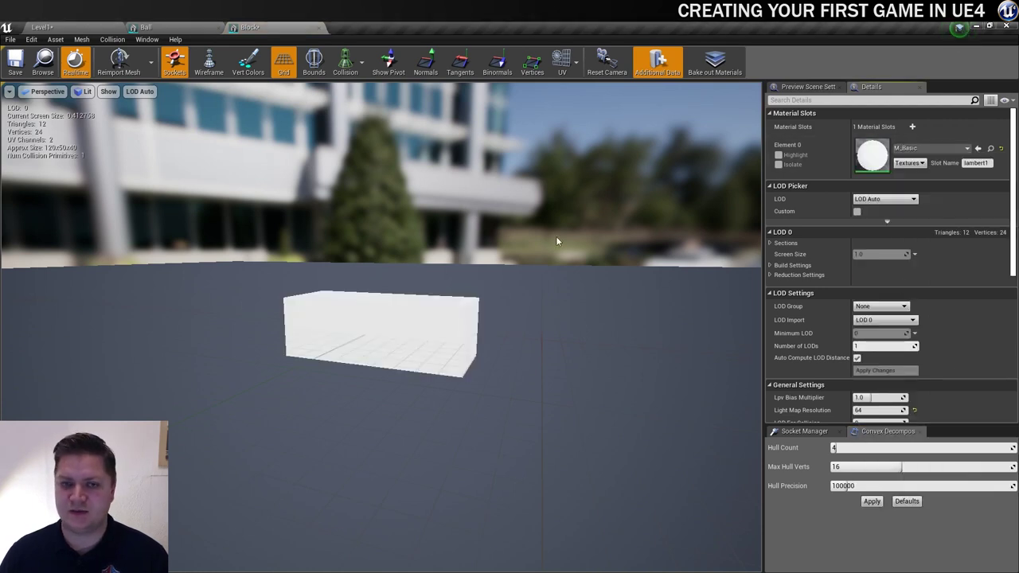
left_click(10, 70)
left_click(48, 27)
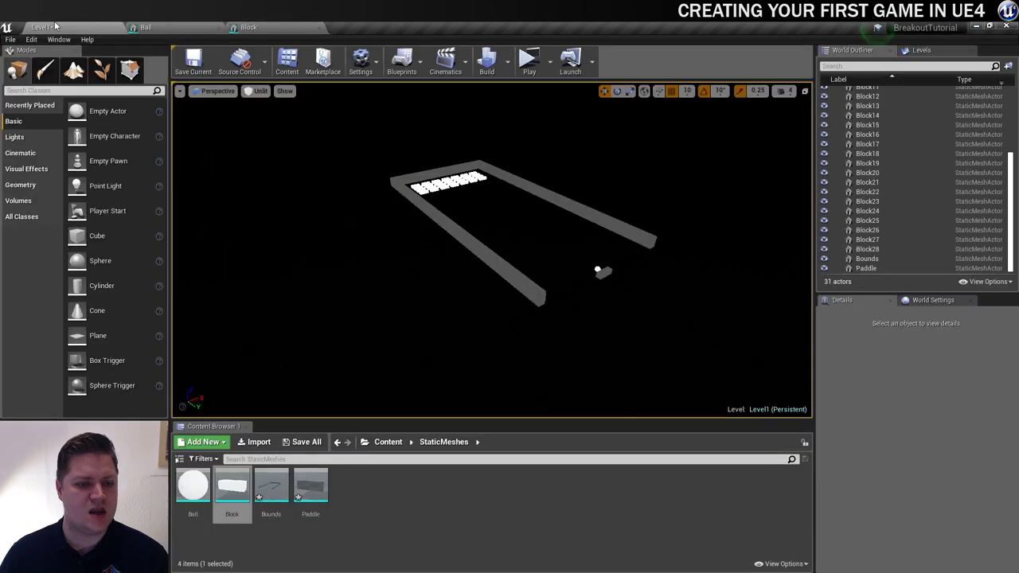
Step: Assign M_Basic to the Bounds mesh material slot and save it
double_click(271, 485)
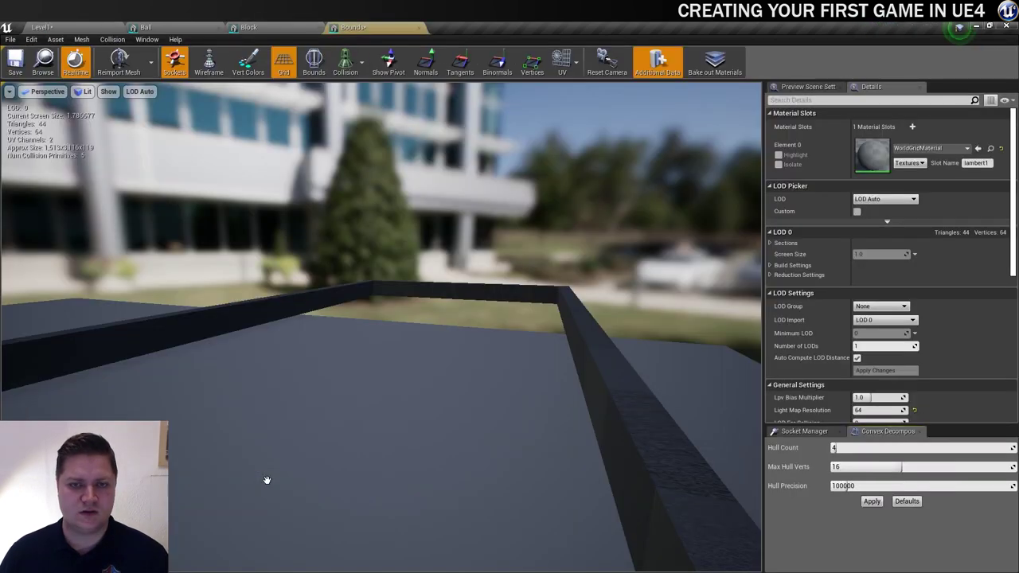
left_click(923, 148)
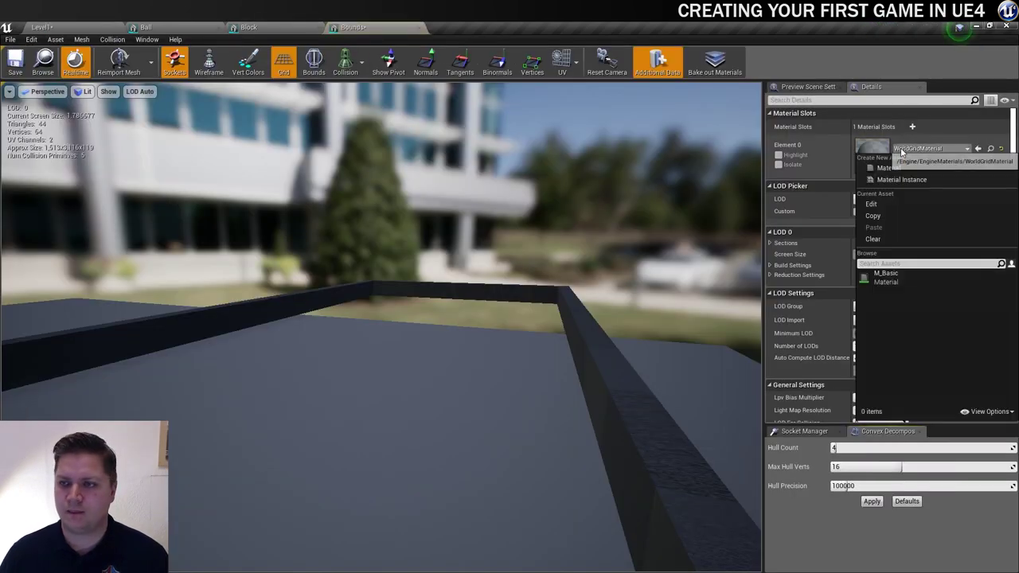
left_click(904, 274)
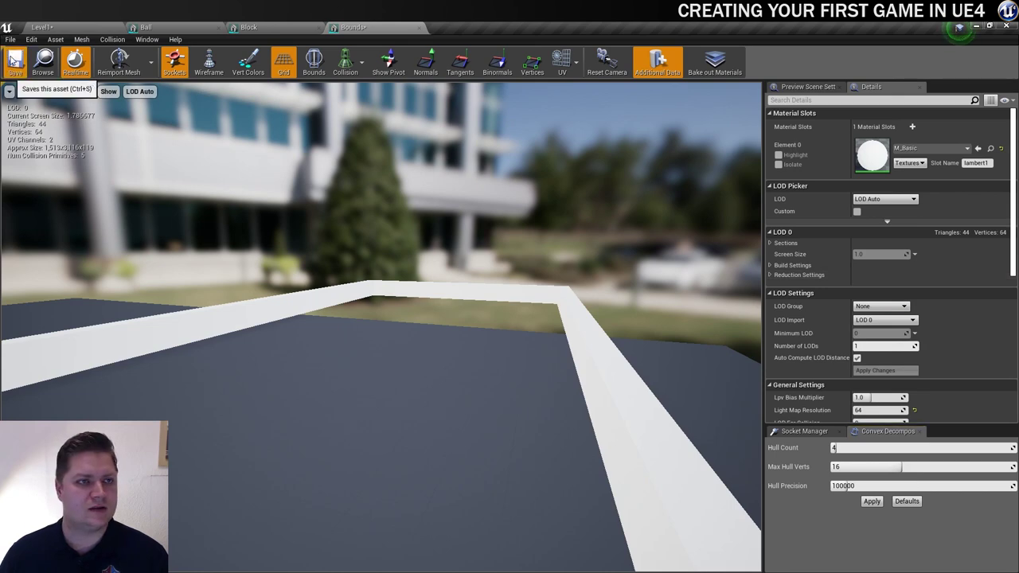
left_click(14, 62)
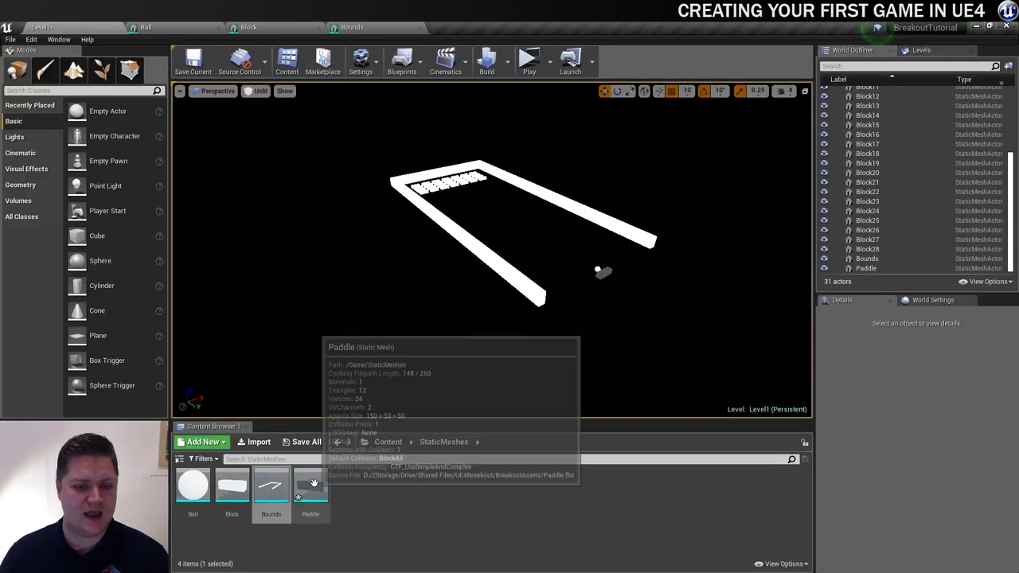
Step: Assign M_Basic to the Paddle mesh material slot, save it, and return to Level1
double_click(311, 485)
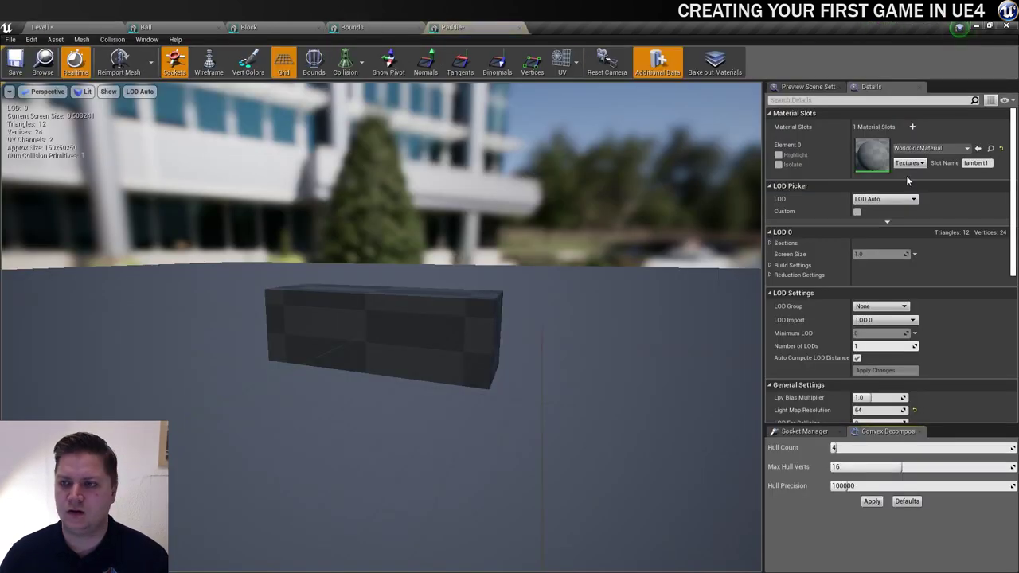
left_click(929, 149)
left_click(880, 279)
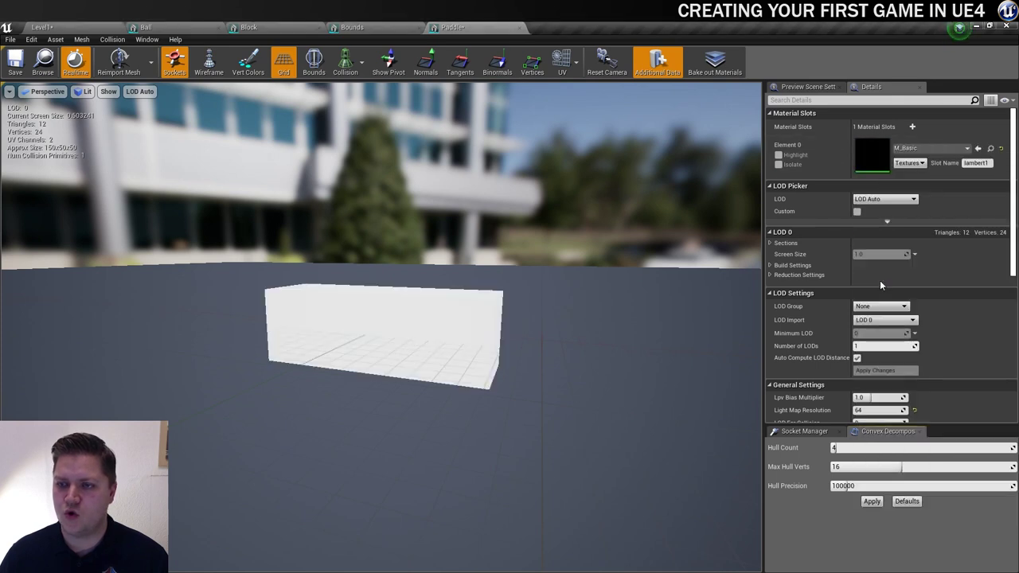
left_click(17, 64)
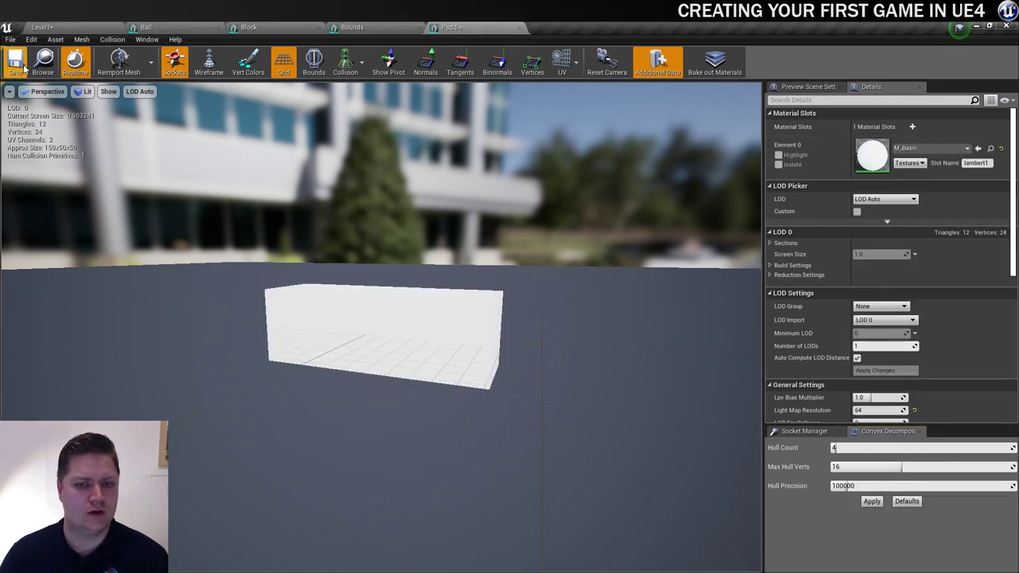
left_click(57, 27)
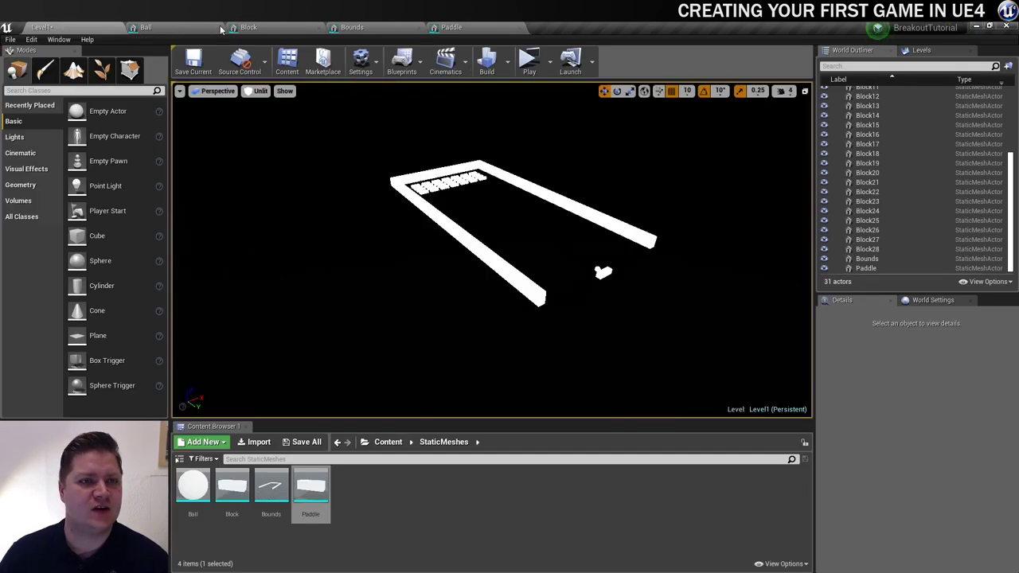
Step: Close the Ball, Block, Bounds and Paddle mesh editors
left_click(220, 28)
left_click(220, 28)
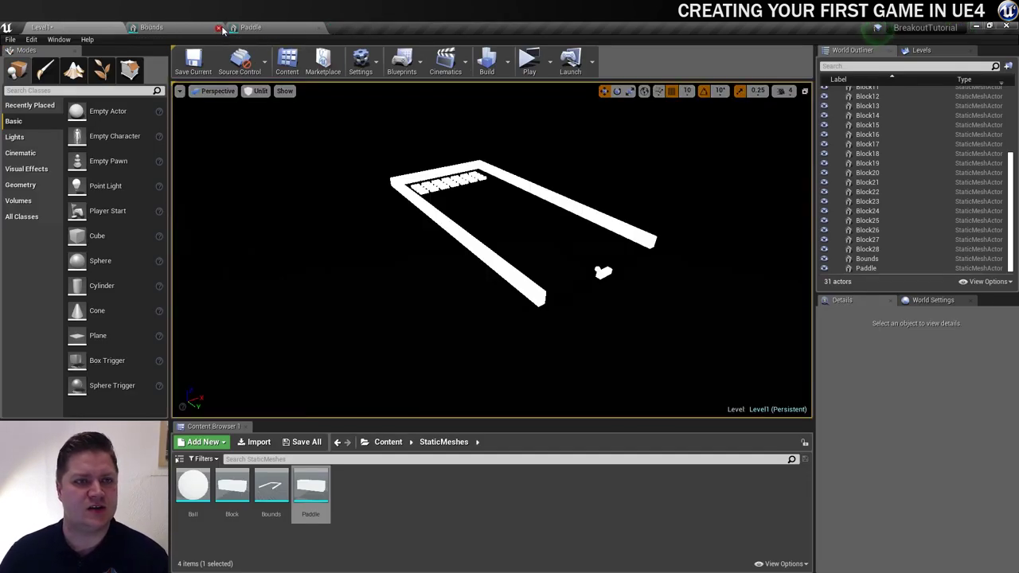
left_click(220, 28)
left_click(219, 28)
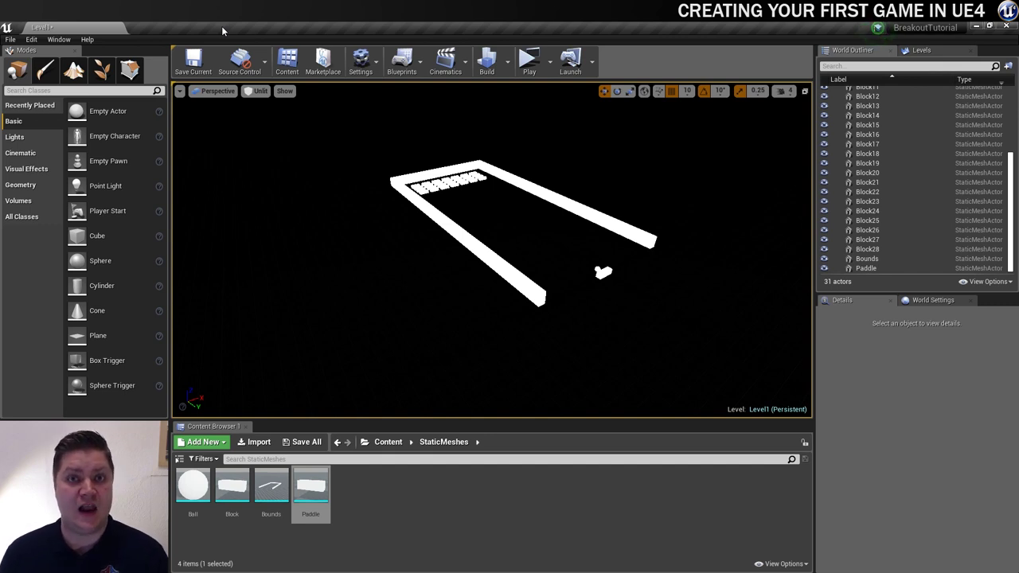
Step: Search the Modes panel for 'camera' and place a Camera actor in the playfield
left_click(27, 92)
type("camera")
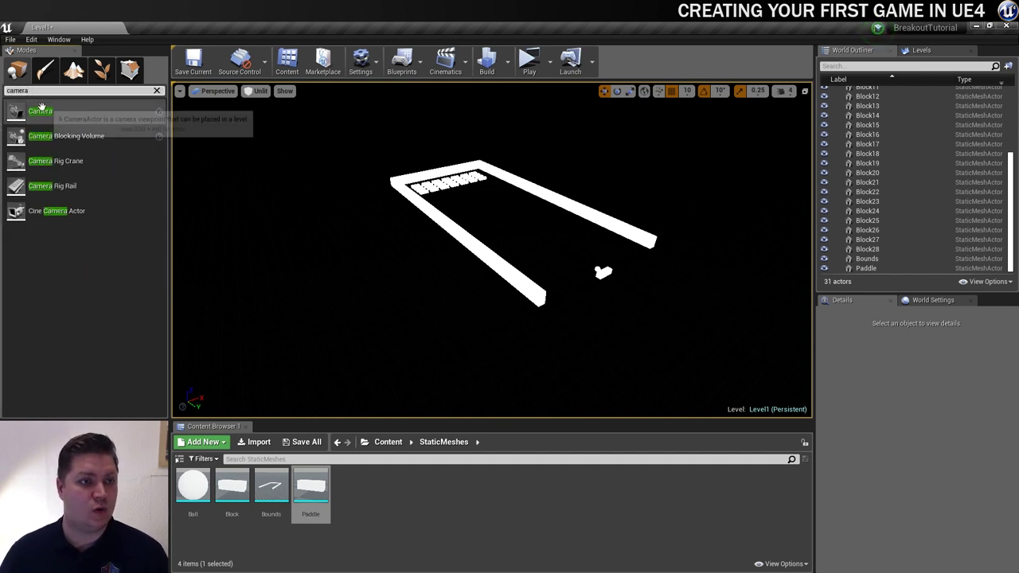
left_click_drag(41, 112, 534, 243)
Step: Set the CameraActor's location to X 0, Y 0, Z 0
left_click(916, 396)
type("0")
key("Tab")
type("0")
key("Tab")
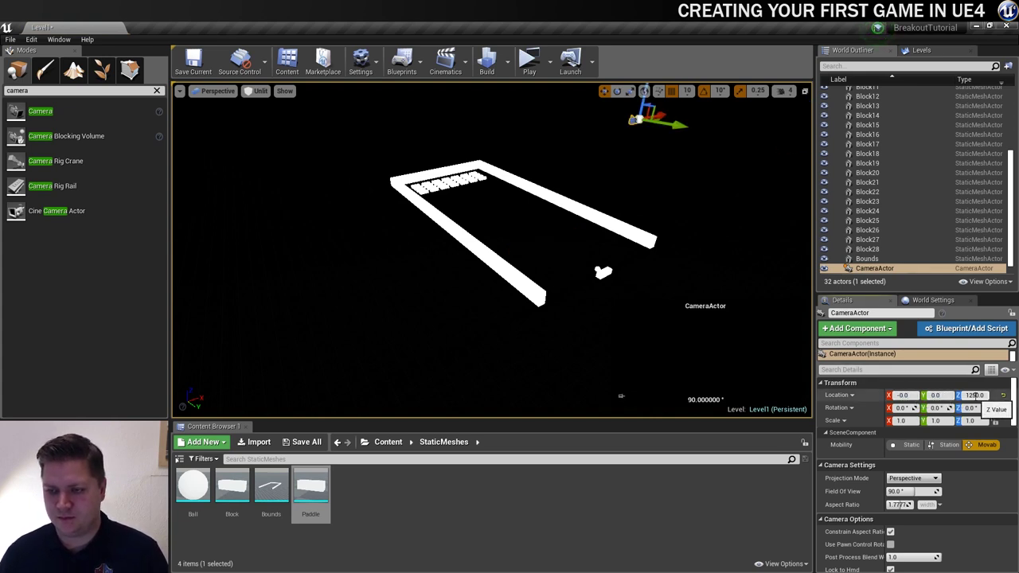
type("0")
key("Return")
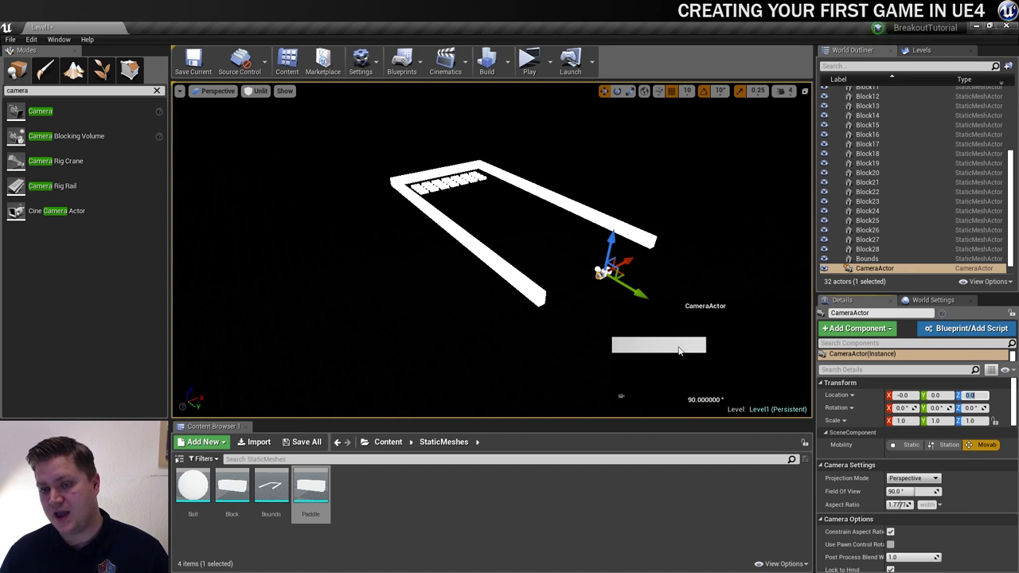
Step: Reselect the CameraActor in the World Outliner
left_click(691, 270)
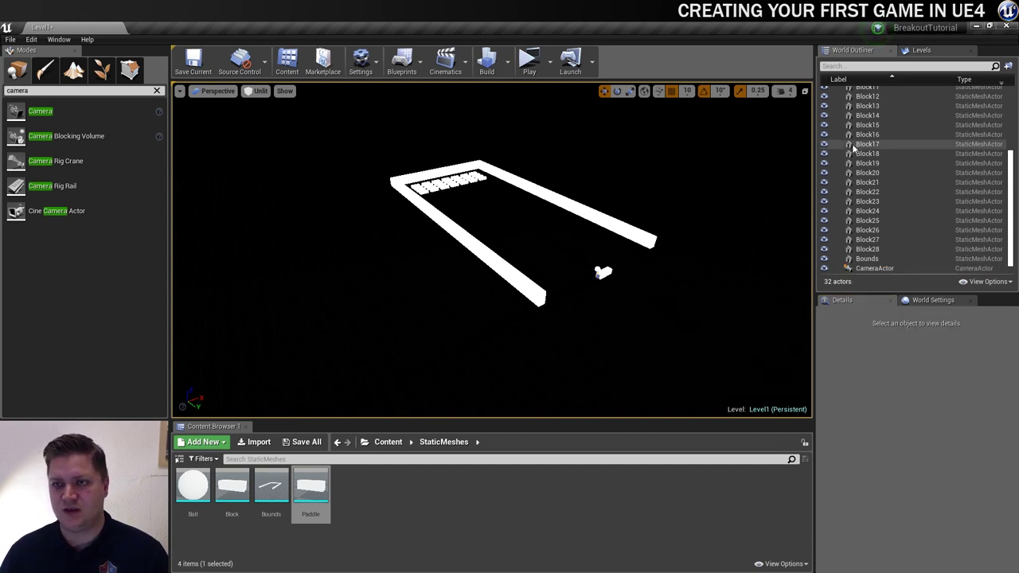
left_click(874, 268)
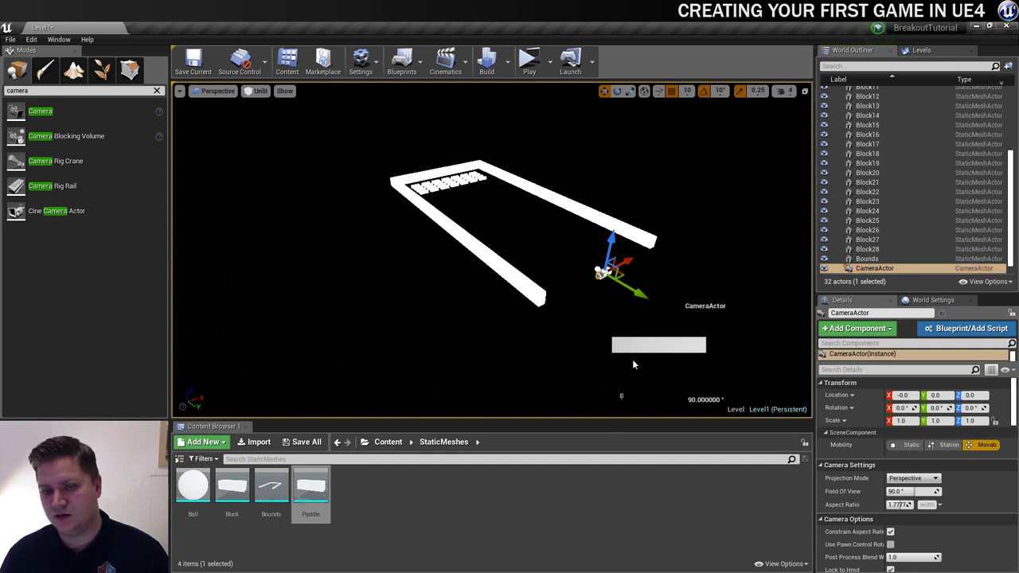
left_click(691, 400)
left_click(867, 268)
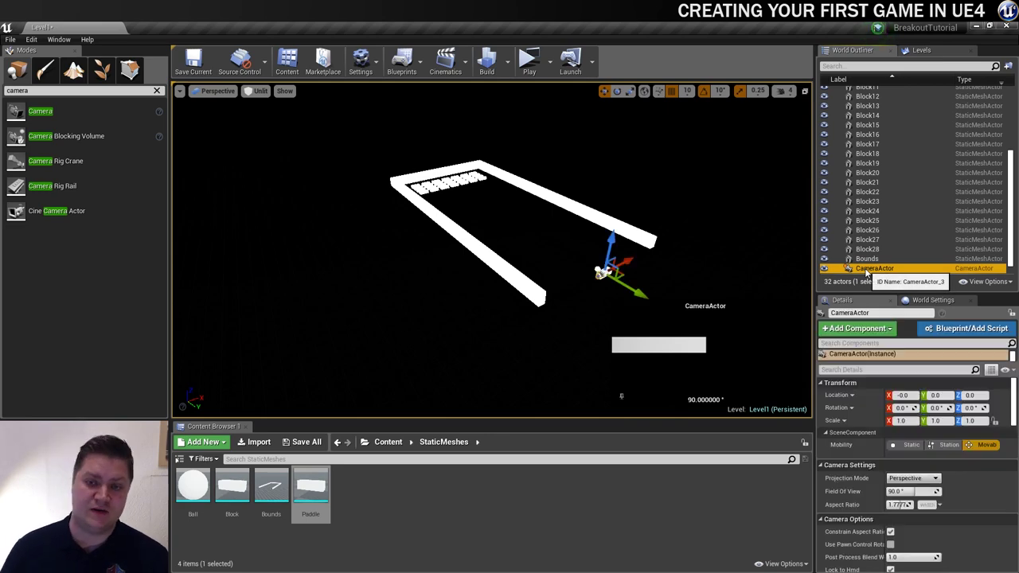
Step: Frame the view on the CameraActor and turn it to a yaw of about -90°
key("f")
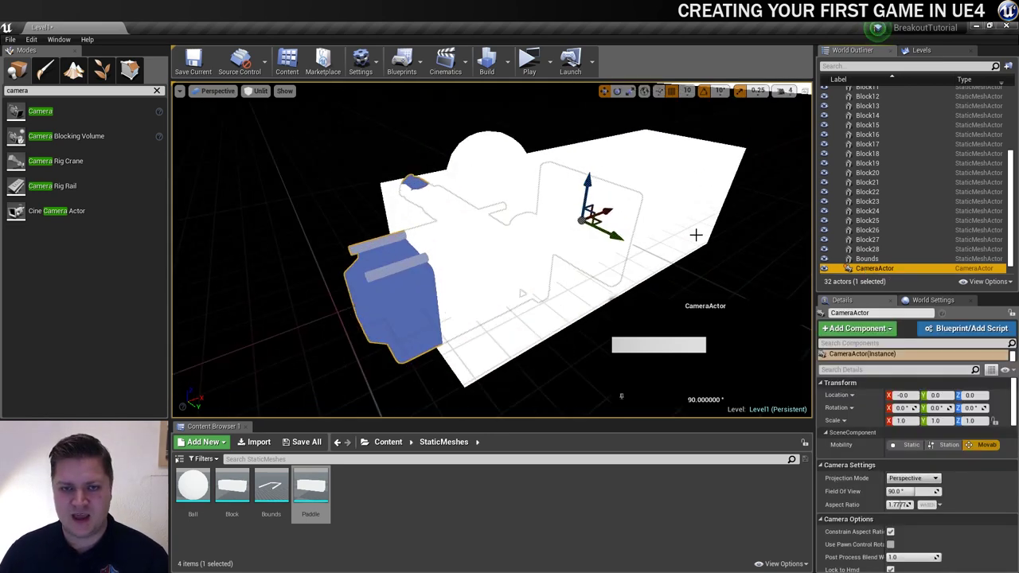
left_click_drag(632, 239, 602, 244, "alt")
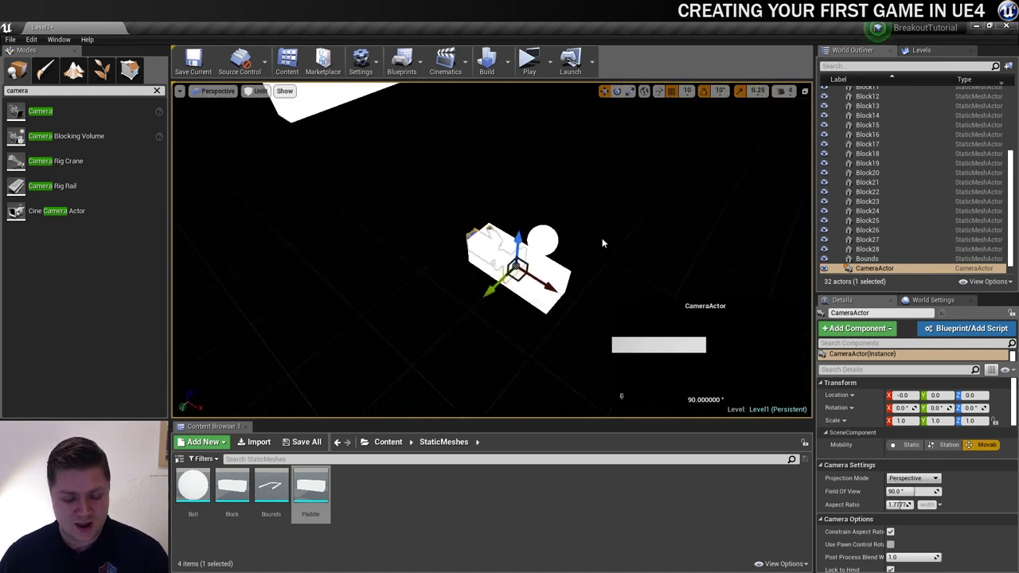
key("e")
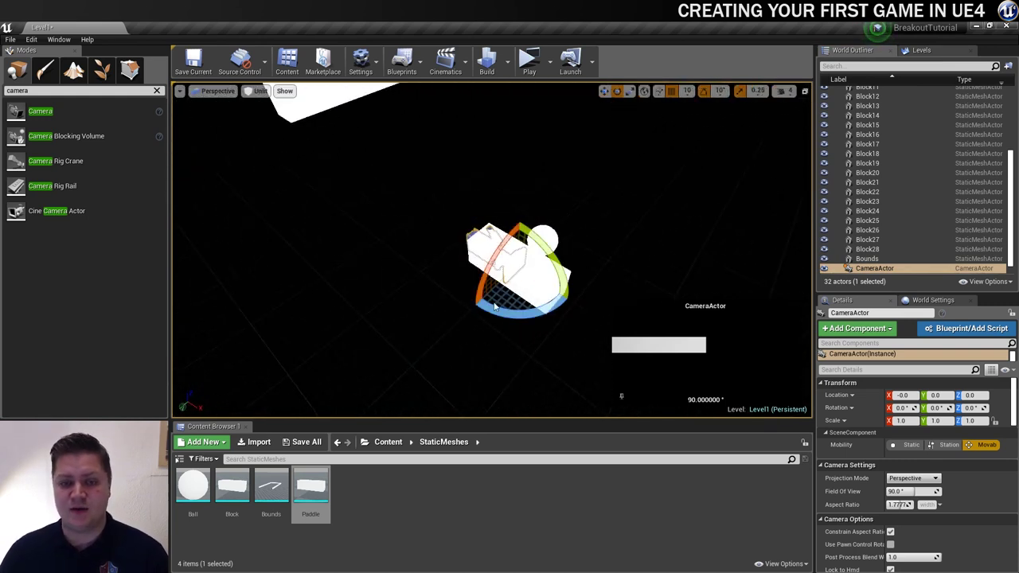
left_click(492, 316)
left_click_drag(493, 316, 489, 263)
Step: Raise the CameraActor to about Z 660 and check it looks down over the arena
key("w")
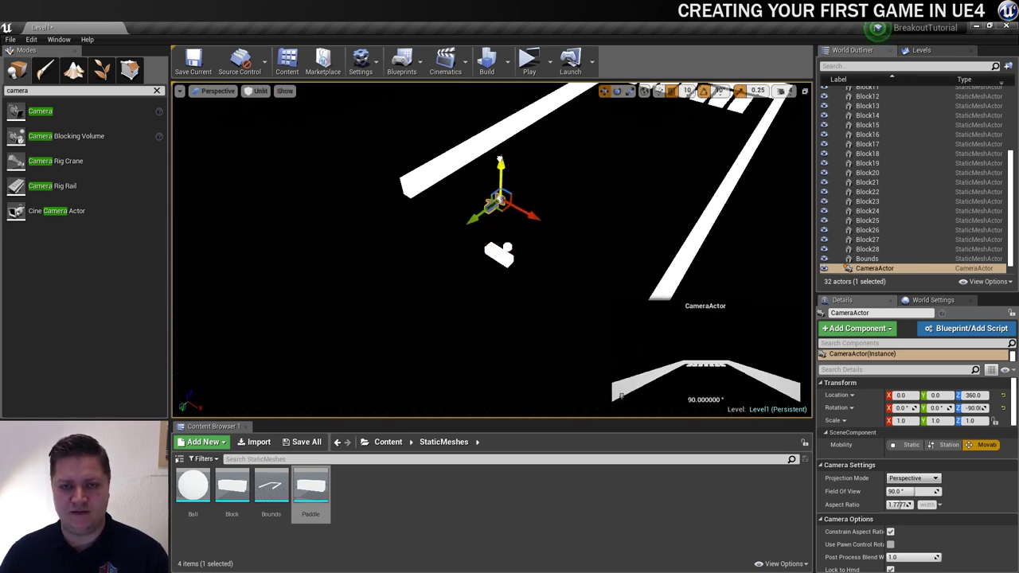
left_click_drag(499, 148, 478, 239)
key("e")
scroll(511, 213, "down", 10)
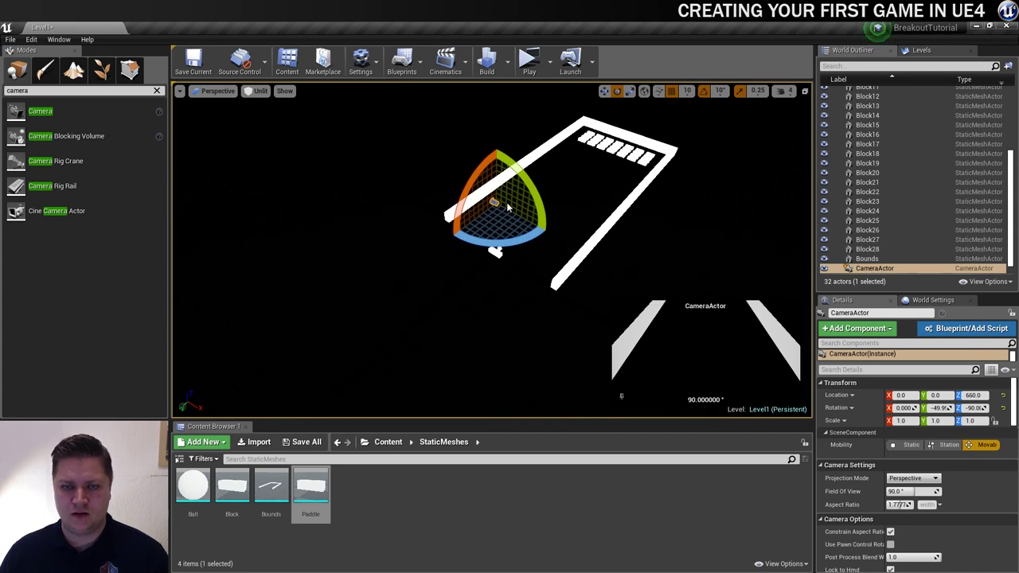
left_click_drag(576, 281, 577, 282, "alt")
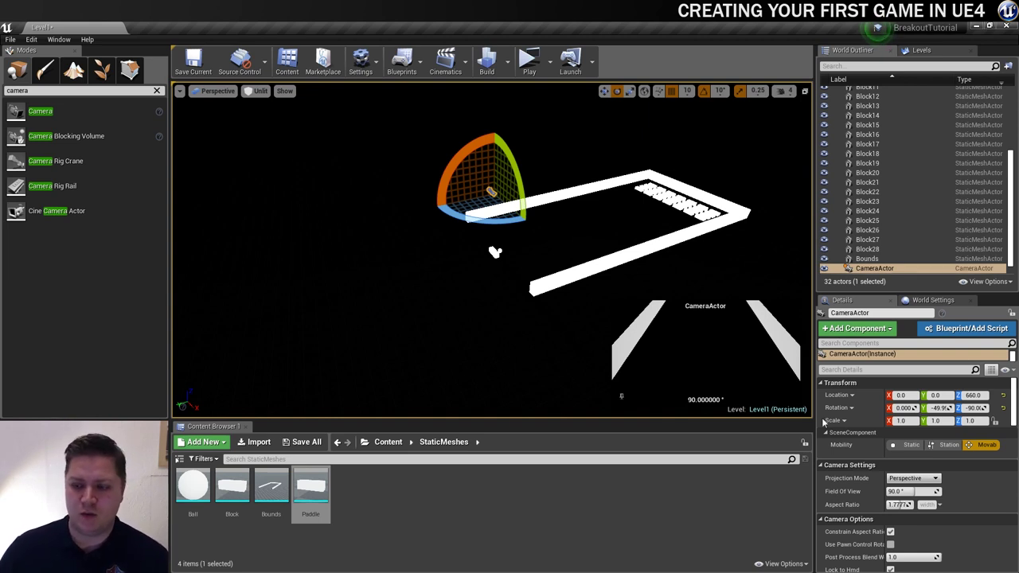
Step: Set the camera's aspect ratio to 480 by 640 for a 0.75 portrait view
left_click(926, 506)
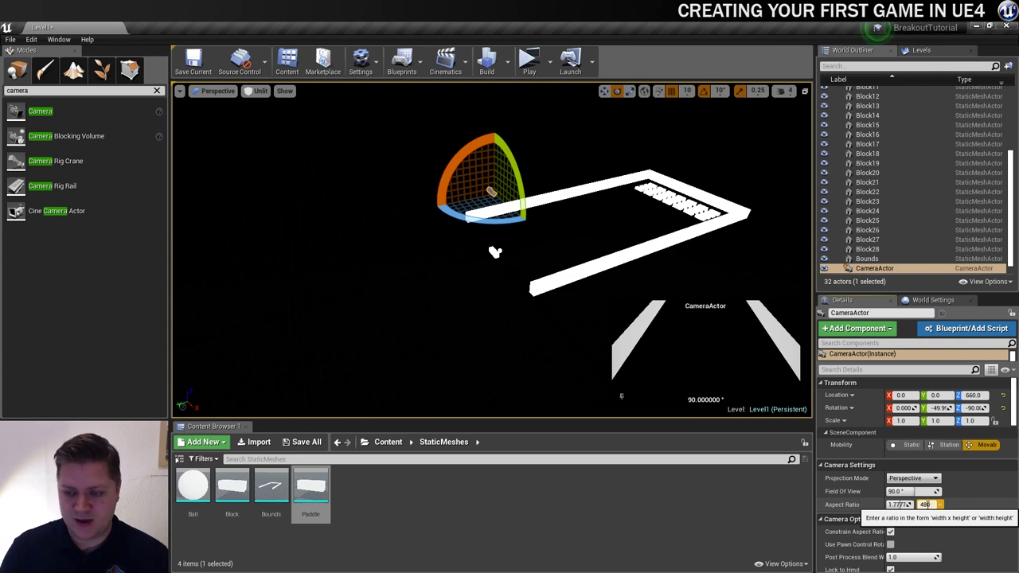
type("480")
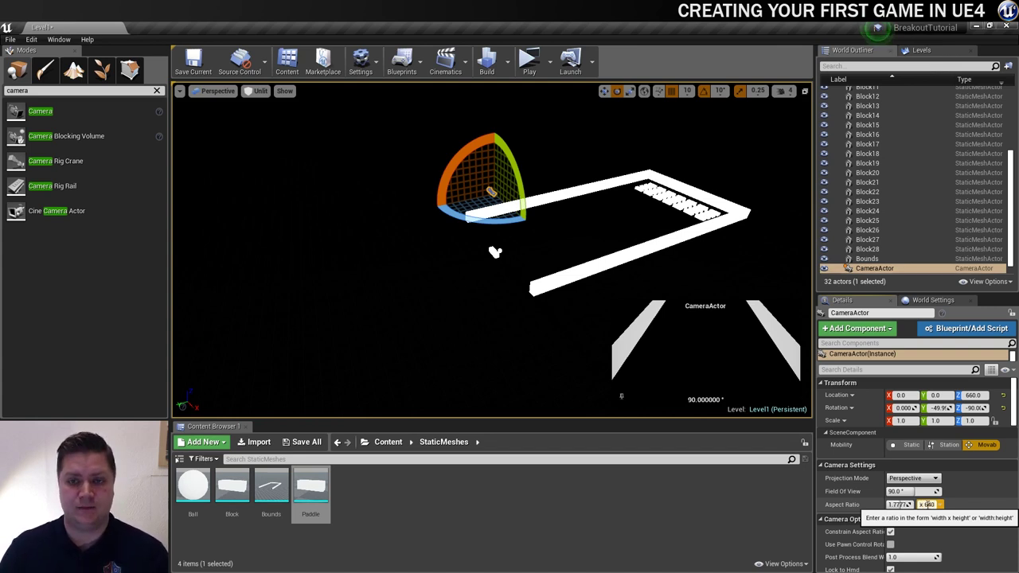
key("Return")
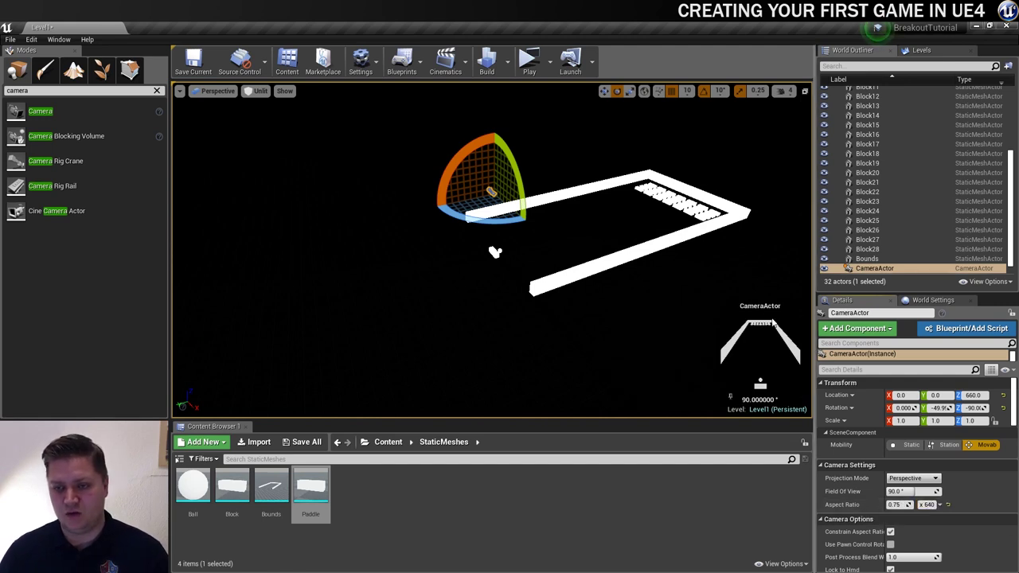
Step: Raise the CameraActor higher above the arena to Z 1060
left_click_drag(605, 310, 546, 303, "alt")
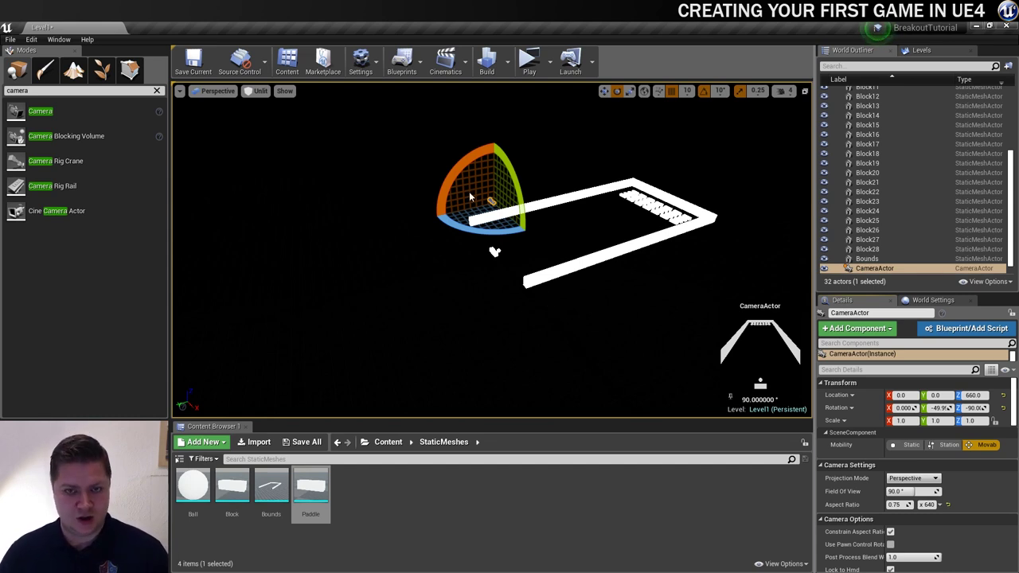
key("w")
left_click_drag(492, 171, 506, 127)
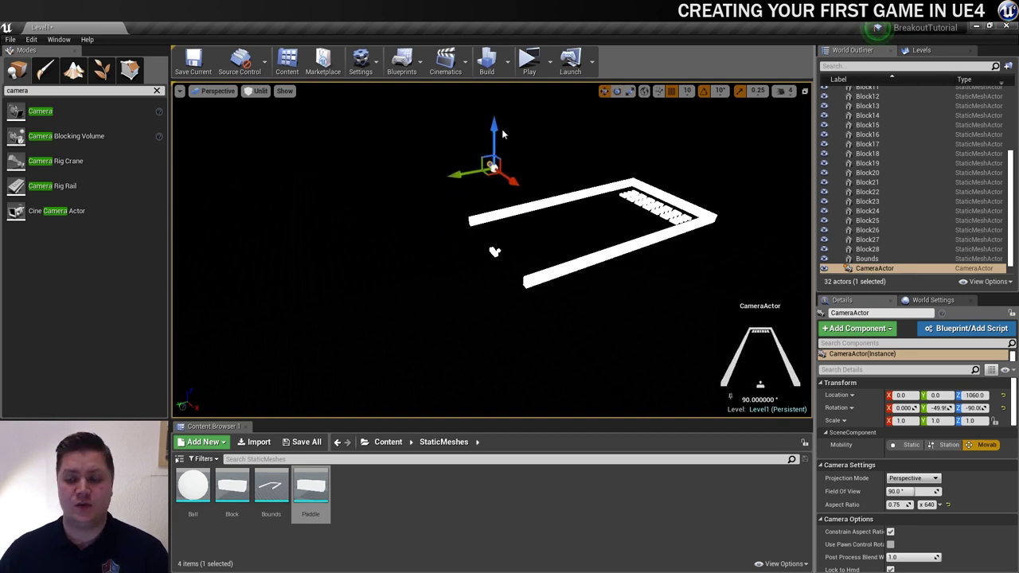
Step: Set the camera's field of view to 55°
left_click(904, 491)
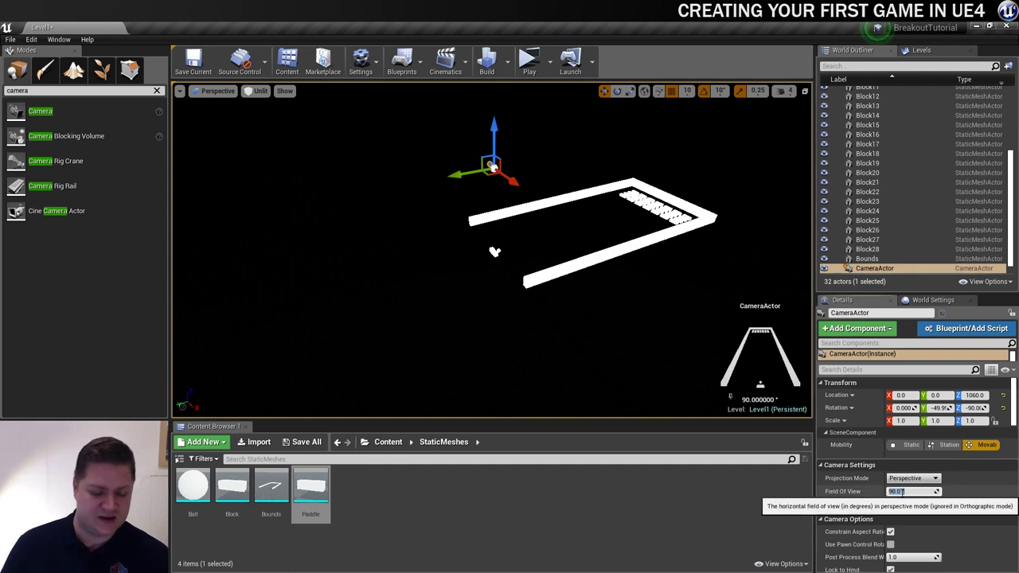
type("55")
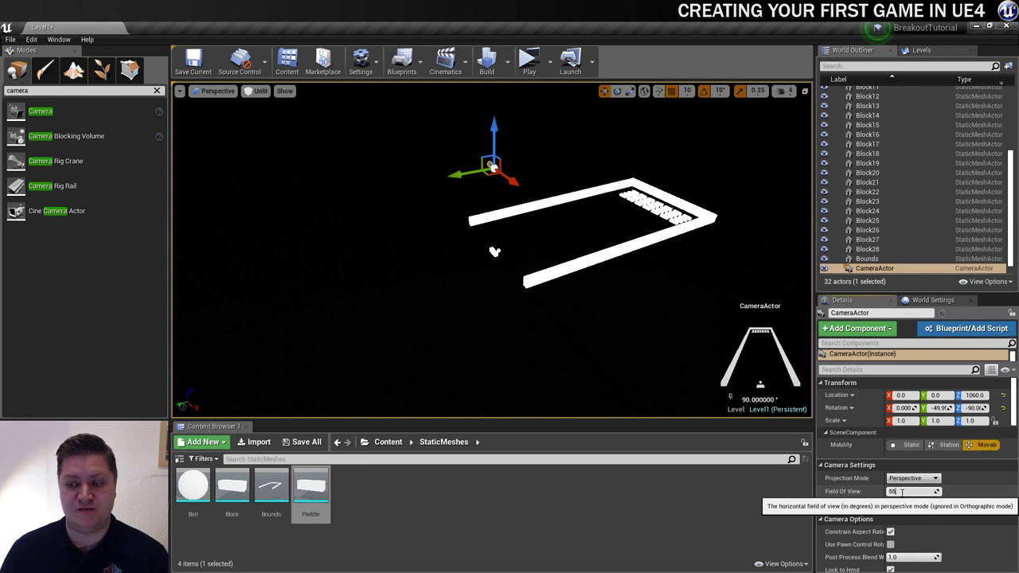
key("Return")
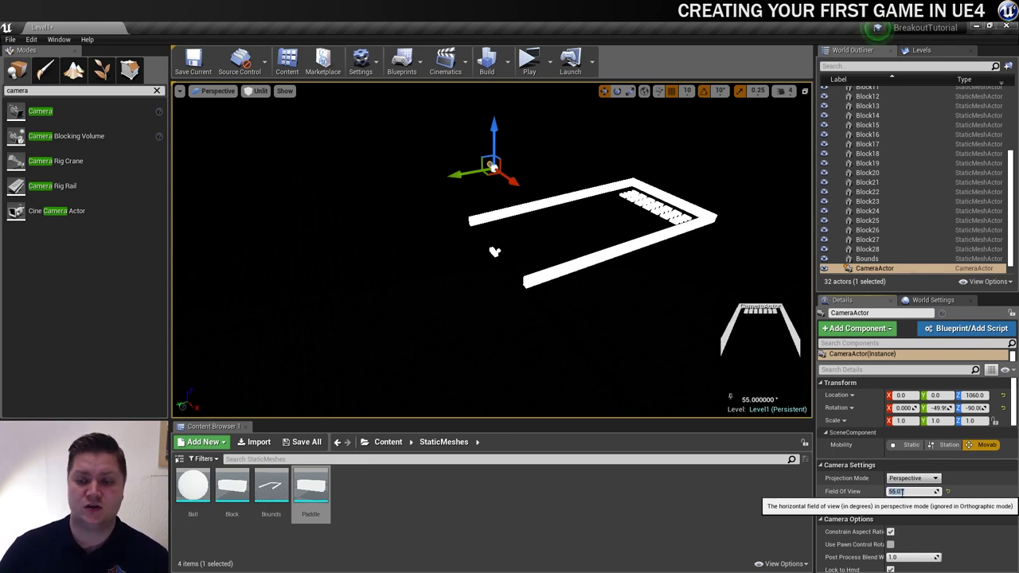
Step: Move the camera up and along Y to about Y 600, Z 1590, framing the arena
scroll(480, 216, "down", 3)
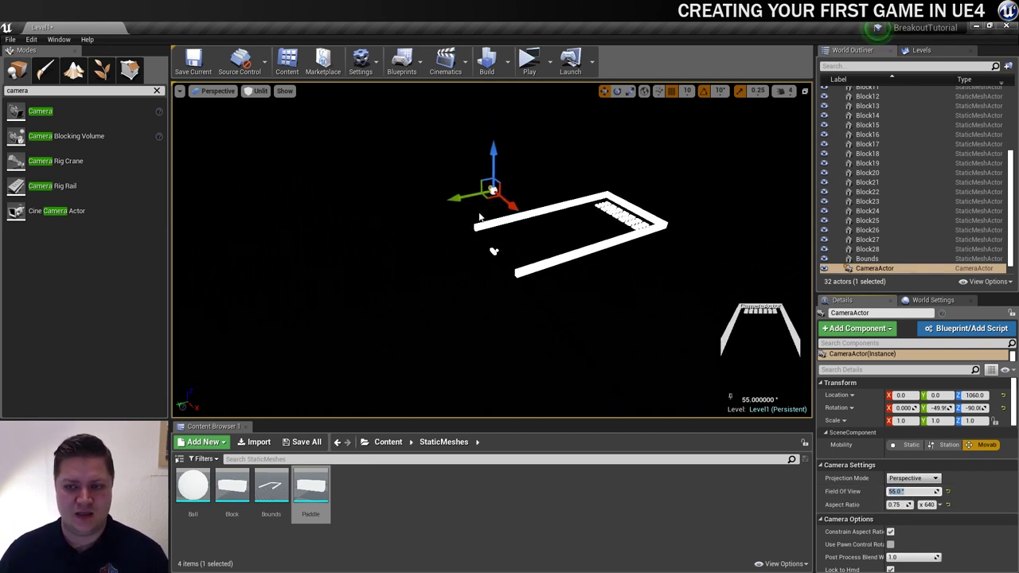
left_click_drag(493, 148, 493, 125)
left_click_drag(462, 175, 424, 178)
left_click_drag(455, 140, 455, 131)
left_click_drag(411, 174, 414, 181)
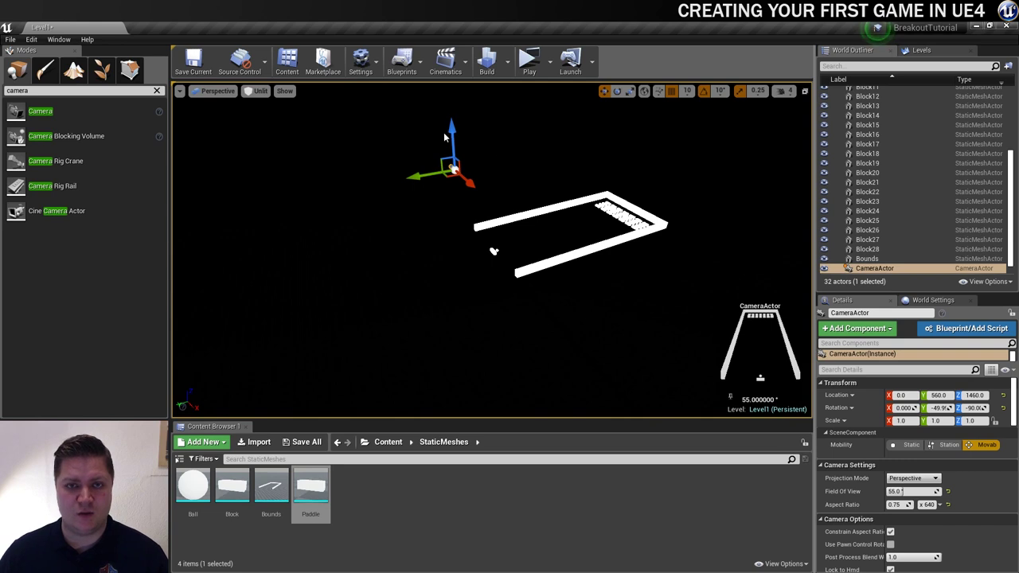
left_click_drag(444, 138, 408, 165)
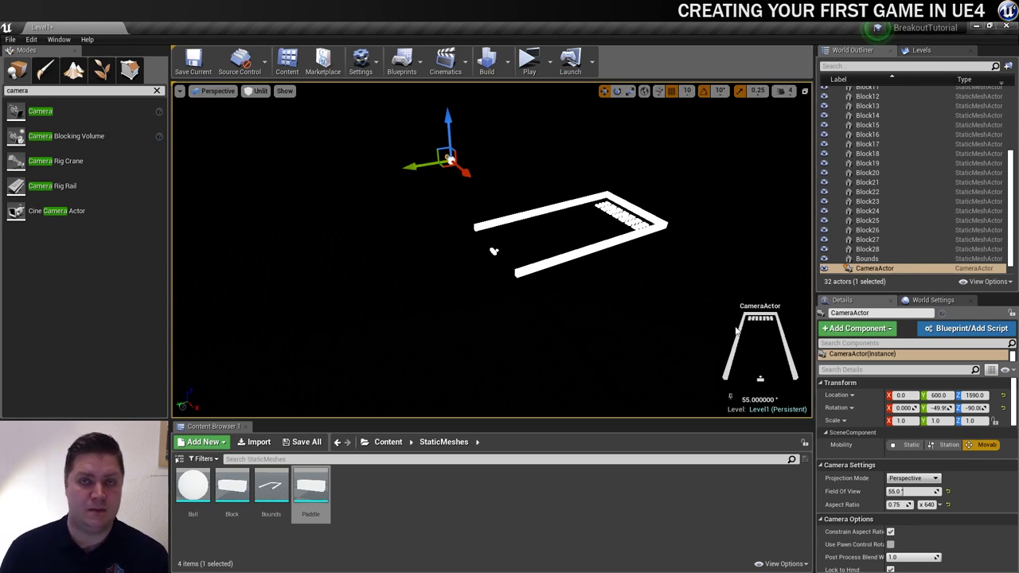
left_click(517, 61)
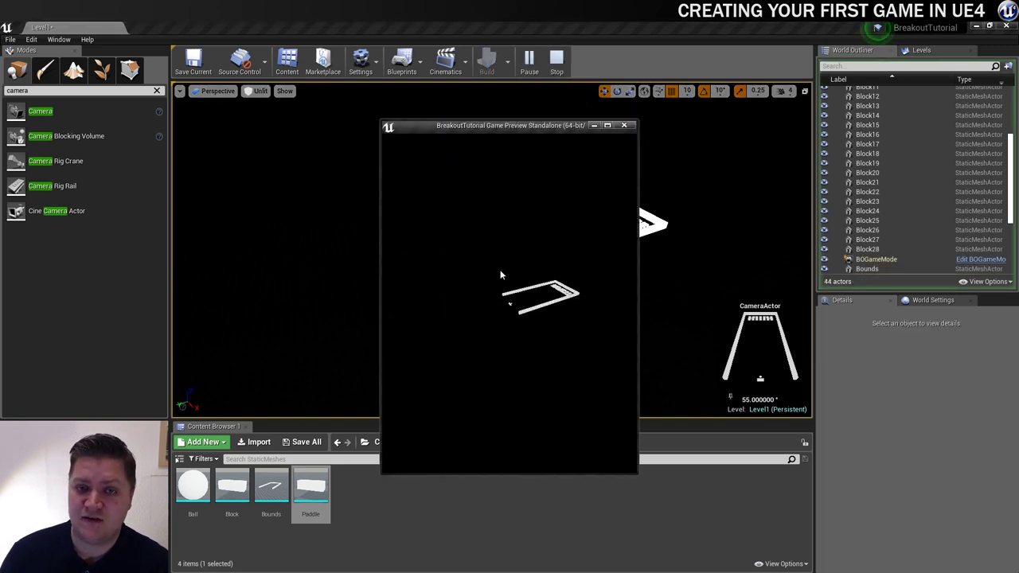
left_click(377, 298)
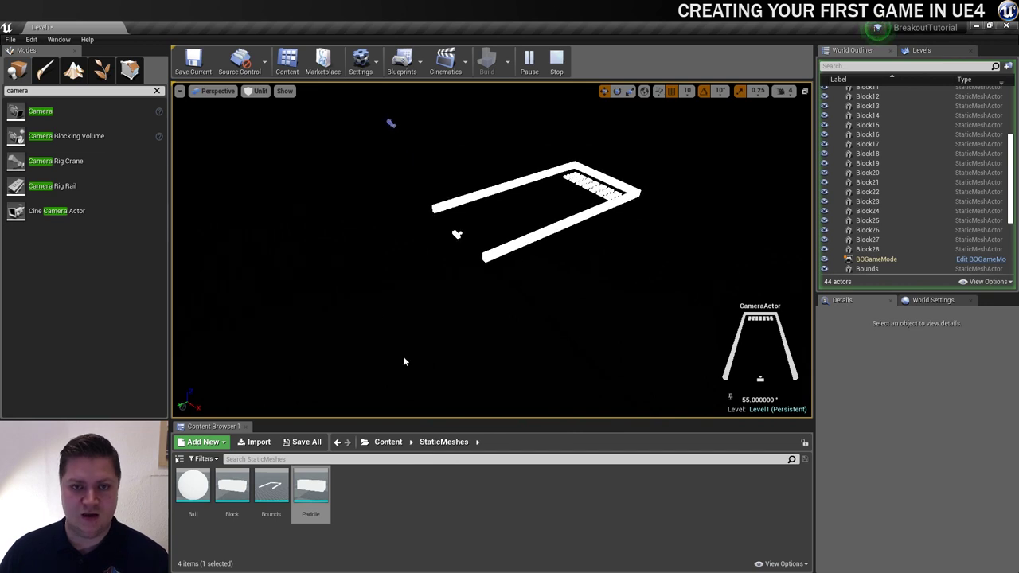
left_click(119, 564)
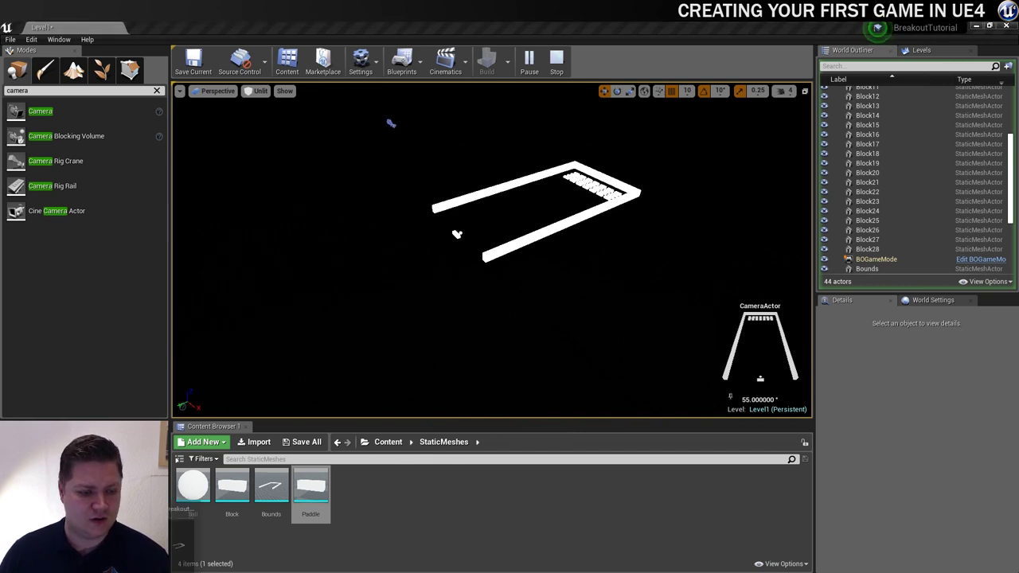
left_click(117, 516)
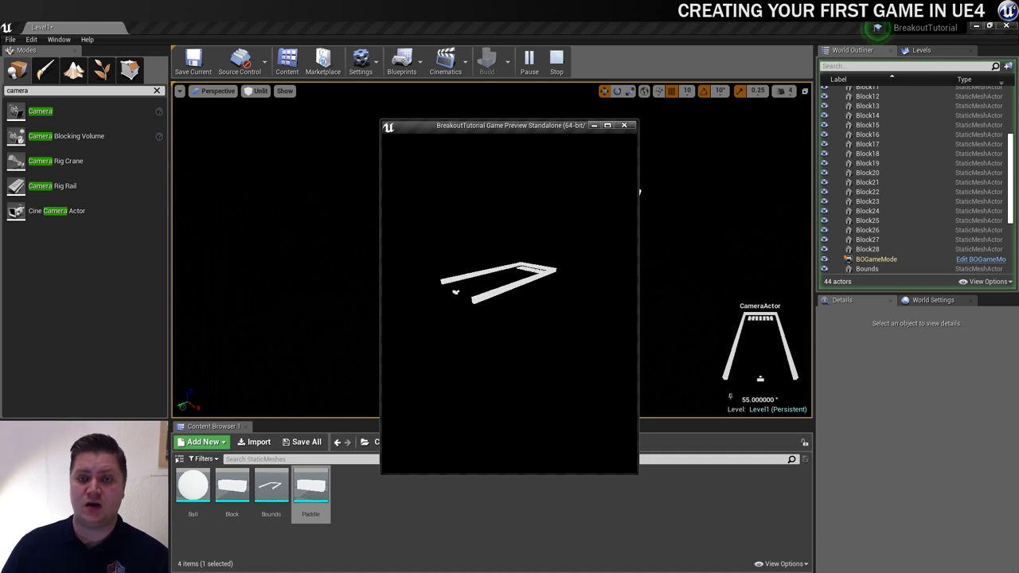
key("Escape")
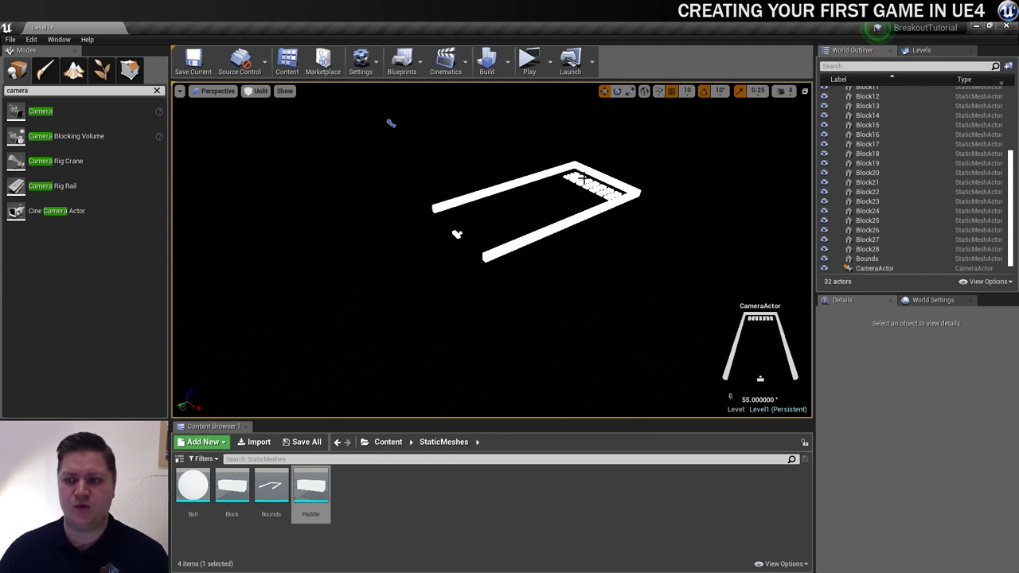
Step: Select the CameraActor and set its Auto Activate for Player option to Player 0
left_click(873, 268)
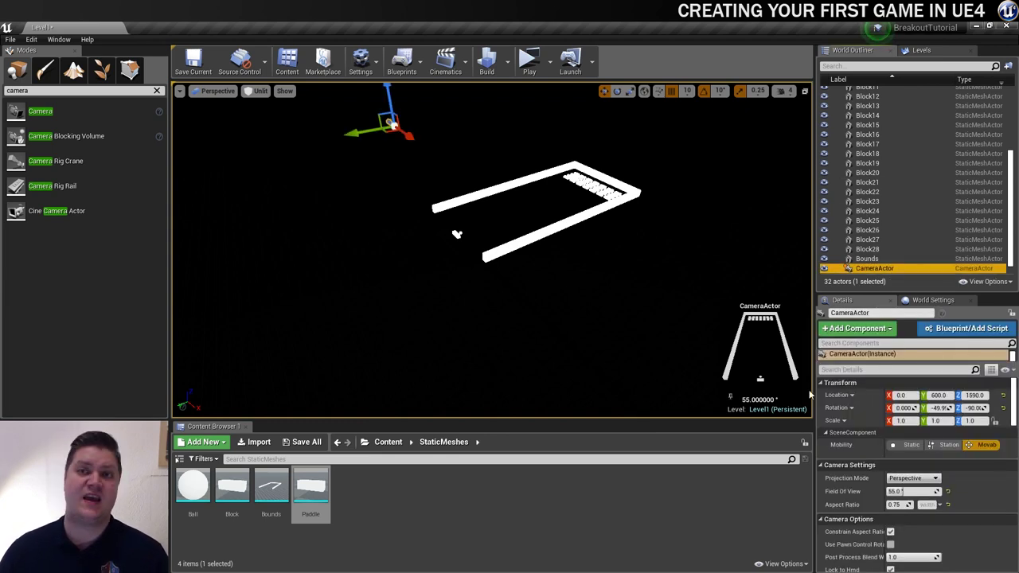
scroll(857, 451, "down", 10)
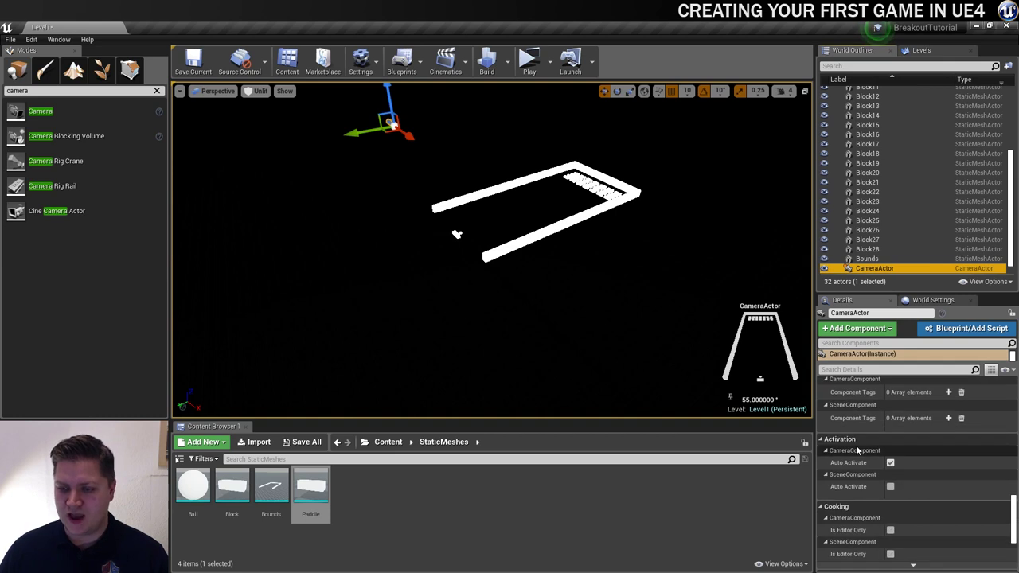
scroll(857, 451, "up", 4)
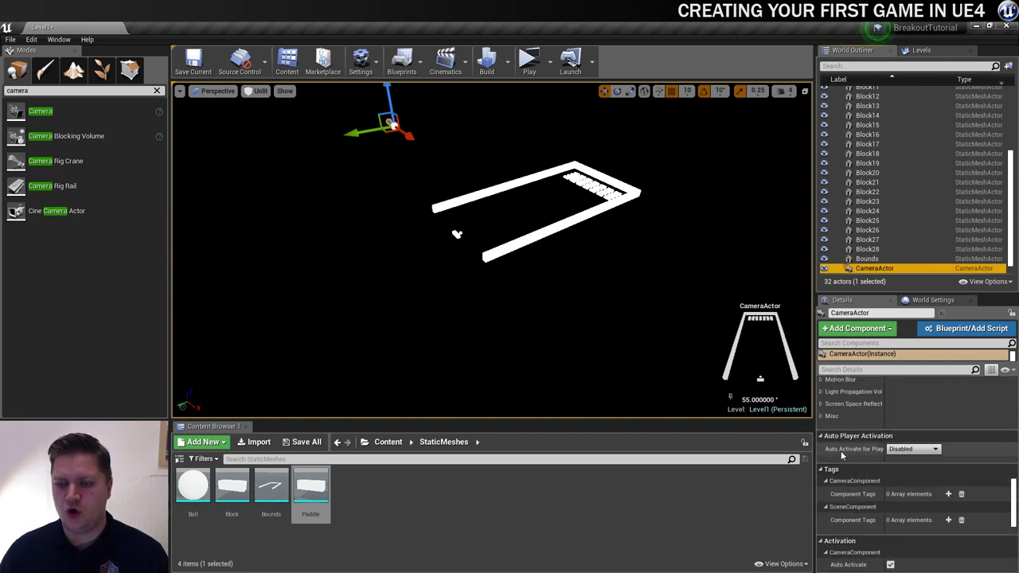
left_click(914, 449)
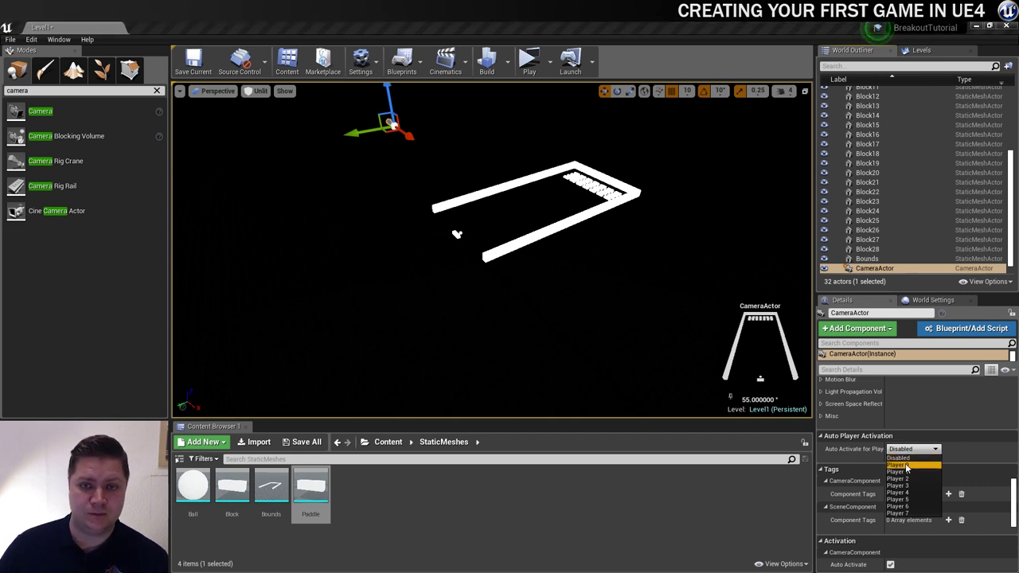
left_click(905, 465)
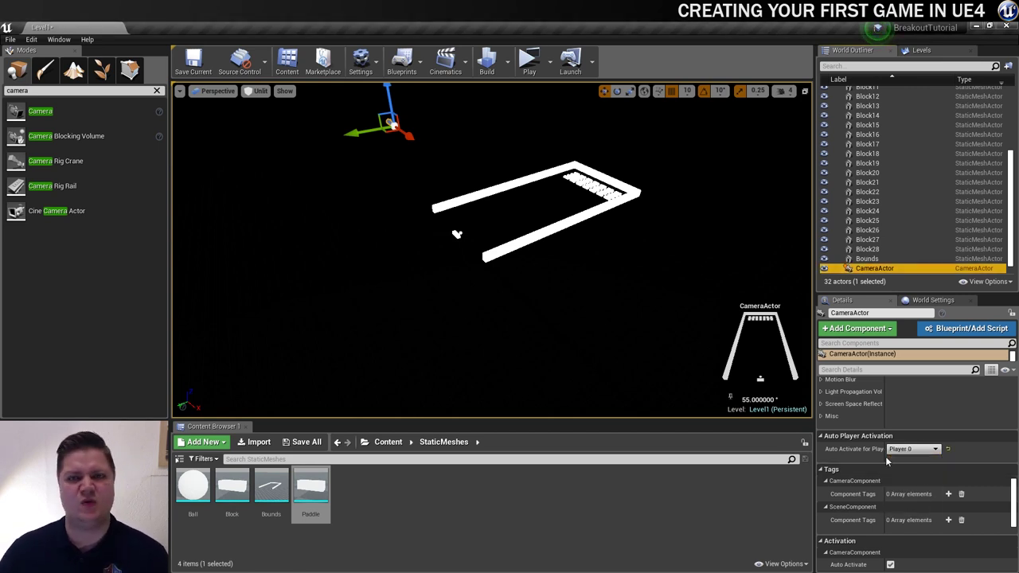
Step: Test-play through the camera, then shift the CameraActor slightly along Y to centre the arena
left_click(530, 63)
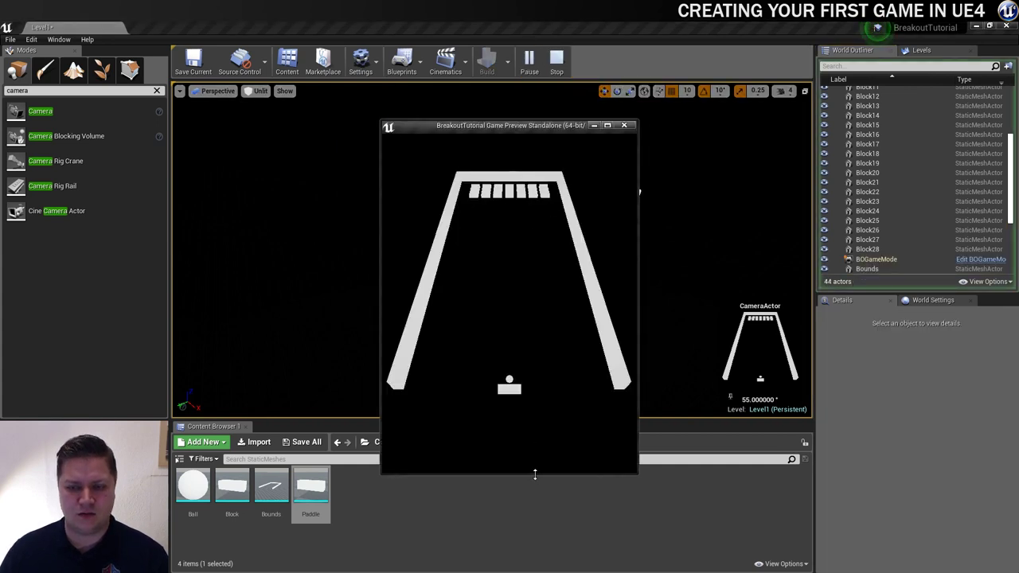
mouse_move(533, 463)
left_mouse_down()
mouse_move(533, 430)
mouse_move(535, 477)
left_mouse_up()
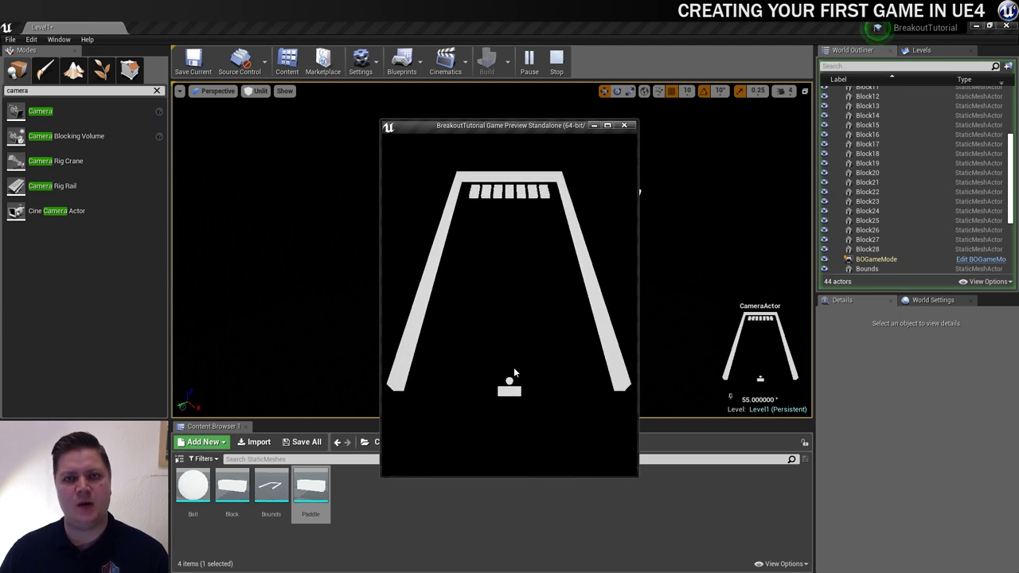
left_click(624, 125)
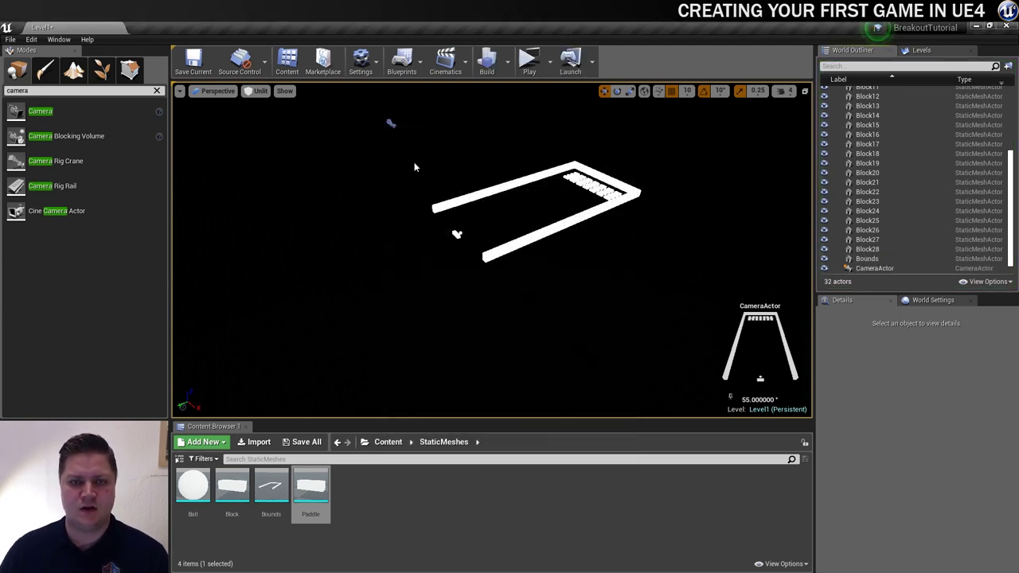
left_click(389, 122)
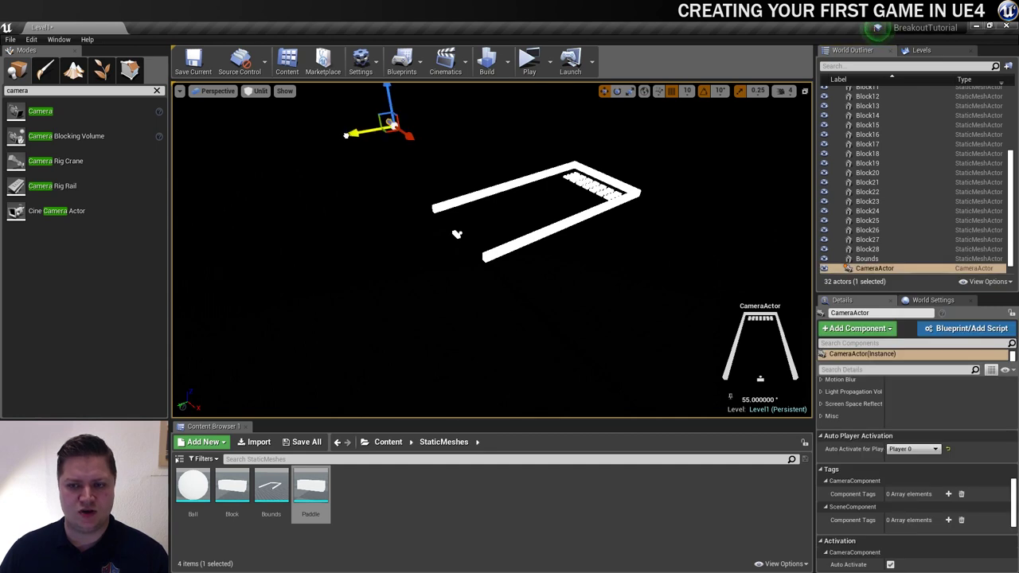
left_click_drag(353, 132, 379, 126)
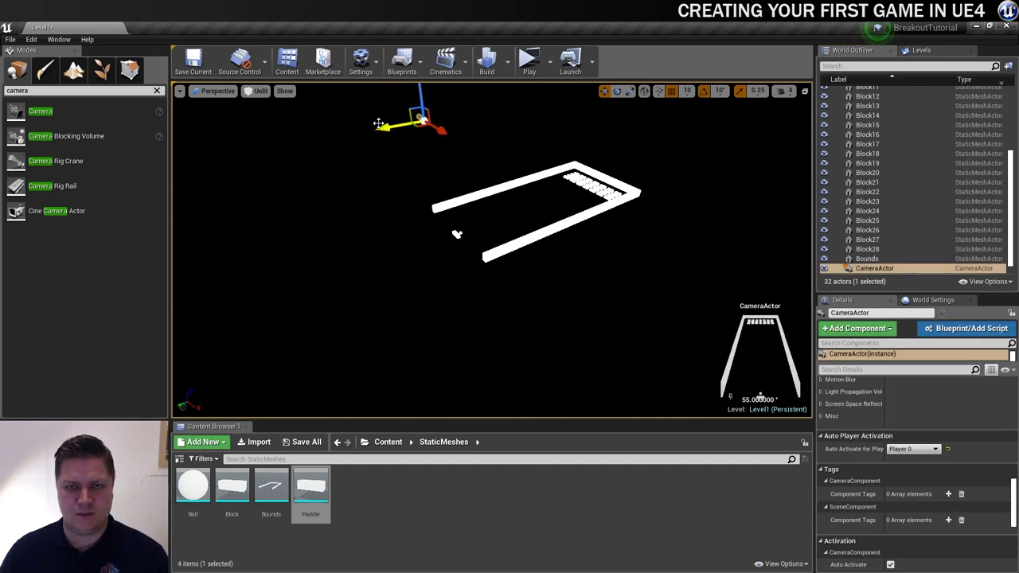
left_click(528, 60)
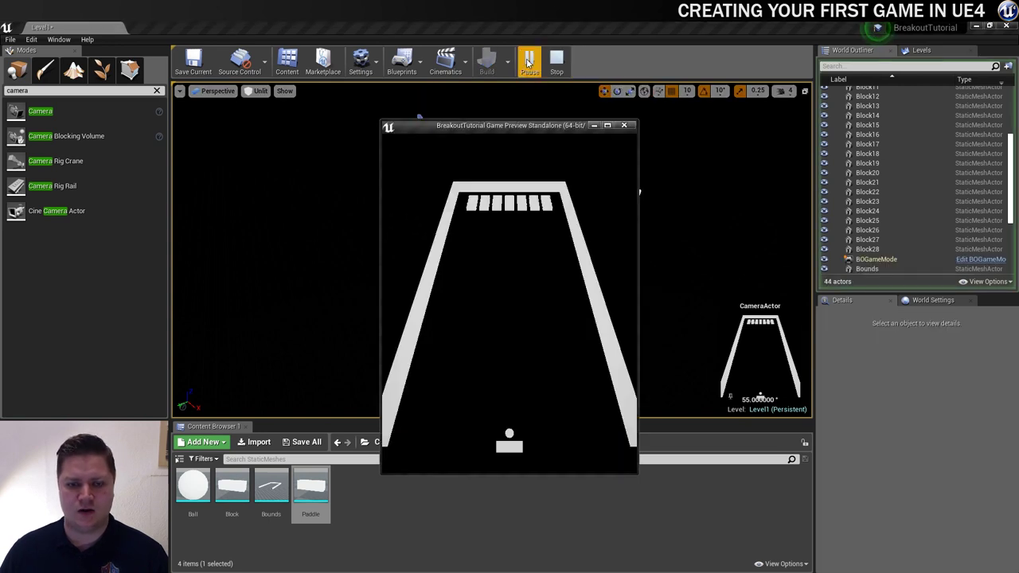